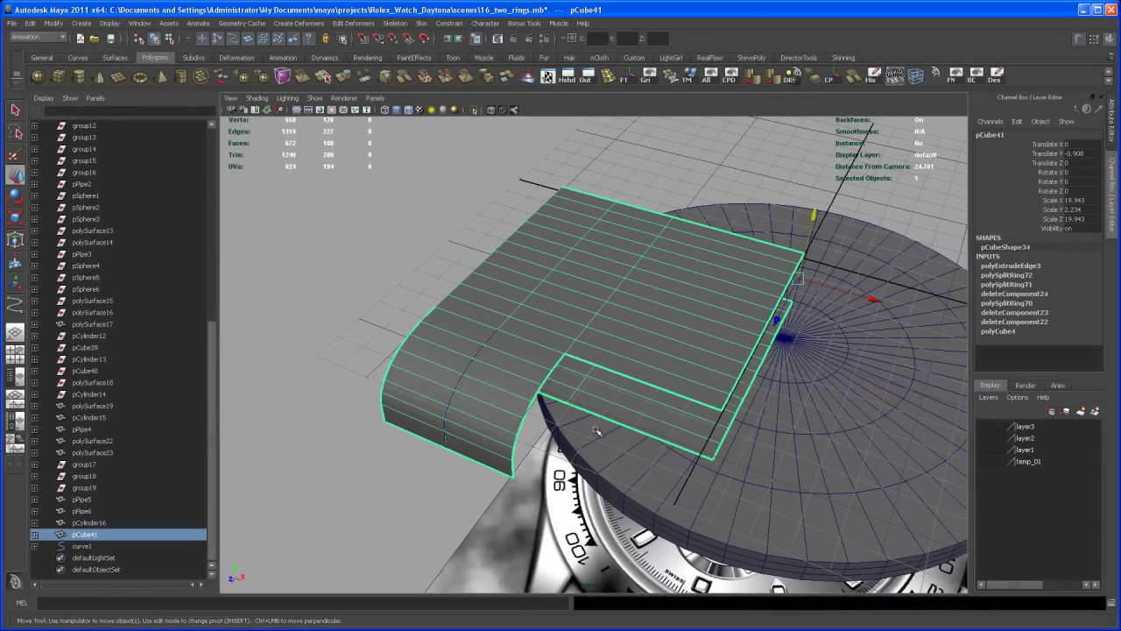
Step: Show the control vertices of curve1 and raise the one at the start of the upper bend slightly
alt+drag(579, 432, 678, 356)
scroll(692, 376, up, 3)
mouse_move(679, 443)
alt+mouse_down()
mouse_move(669, 450)
mouse_move(665, 430)
alt+mouse_up()
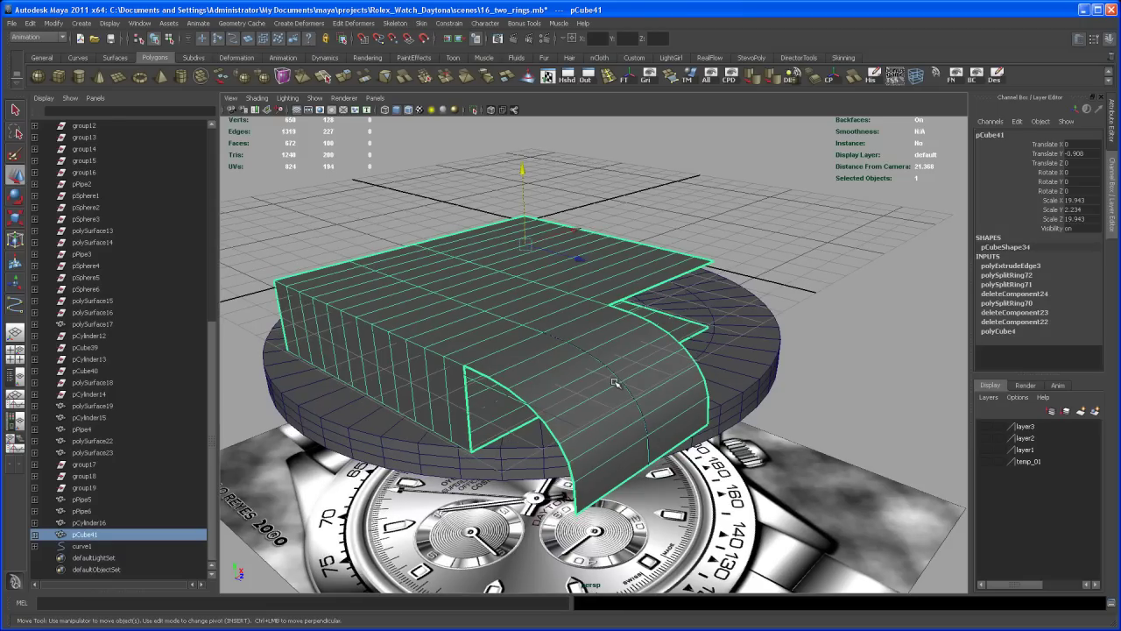
click(82, 545)
alt+drag(590, 380, 637, 366)
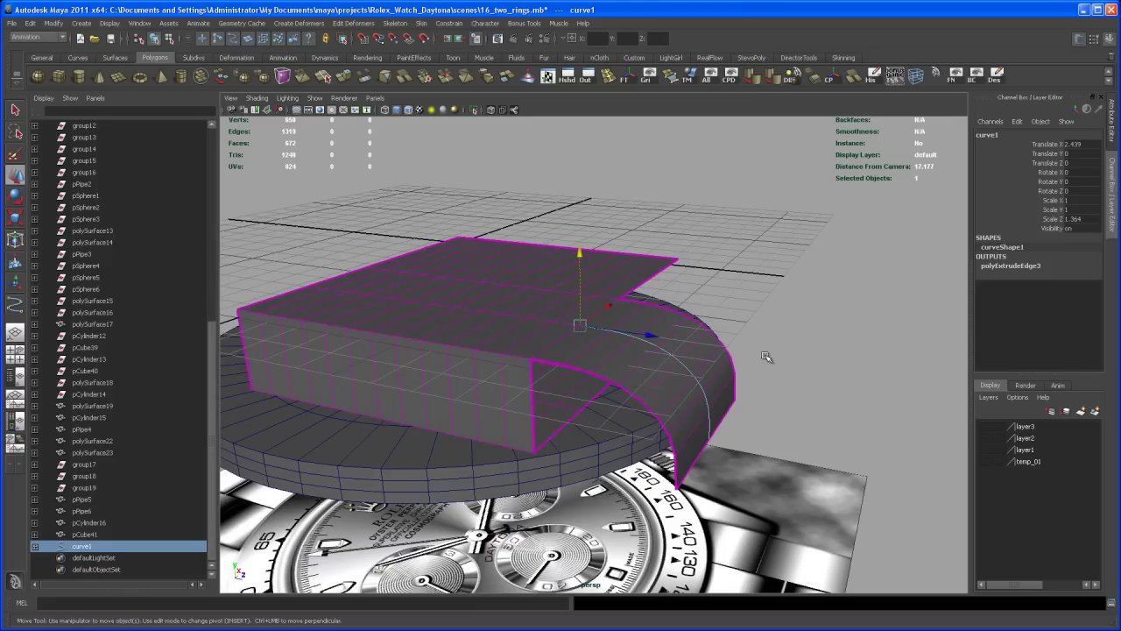
right_drag(765, 356, 727, 353)
alt+drag(754, 370, 775, 374)
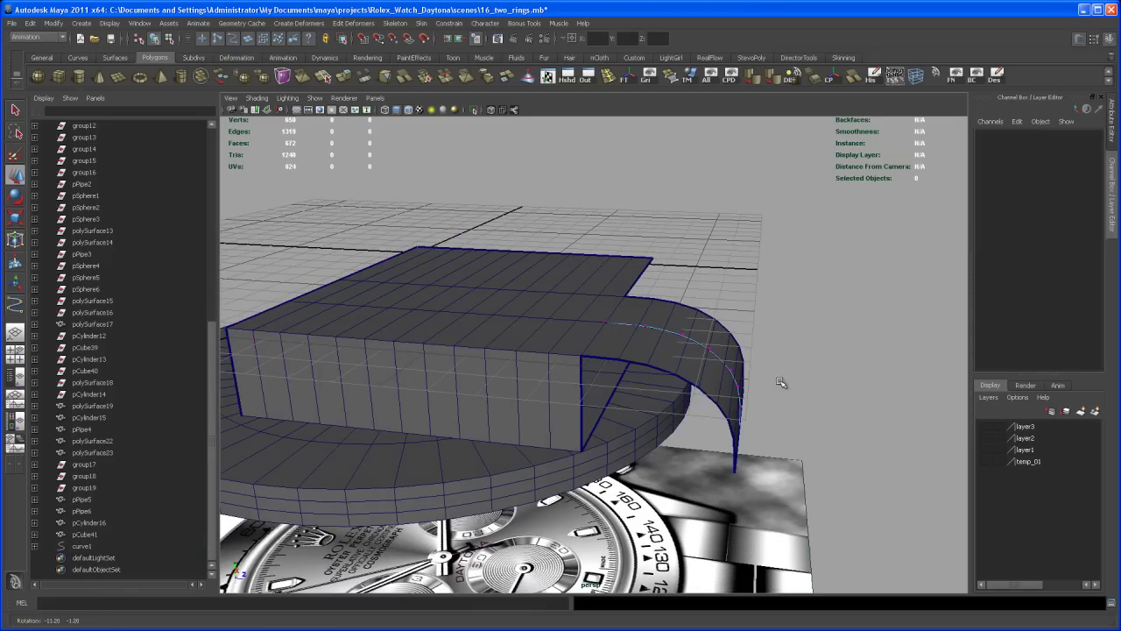
drag(674, 320, 690, 353)
alt+right_drag(681, 366, 681, 426)
alt+middle_drag(662, 303, 679, 317)
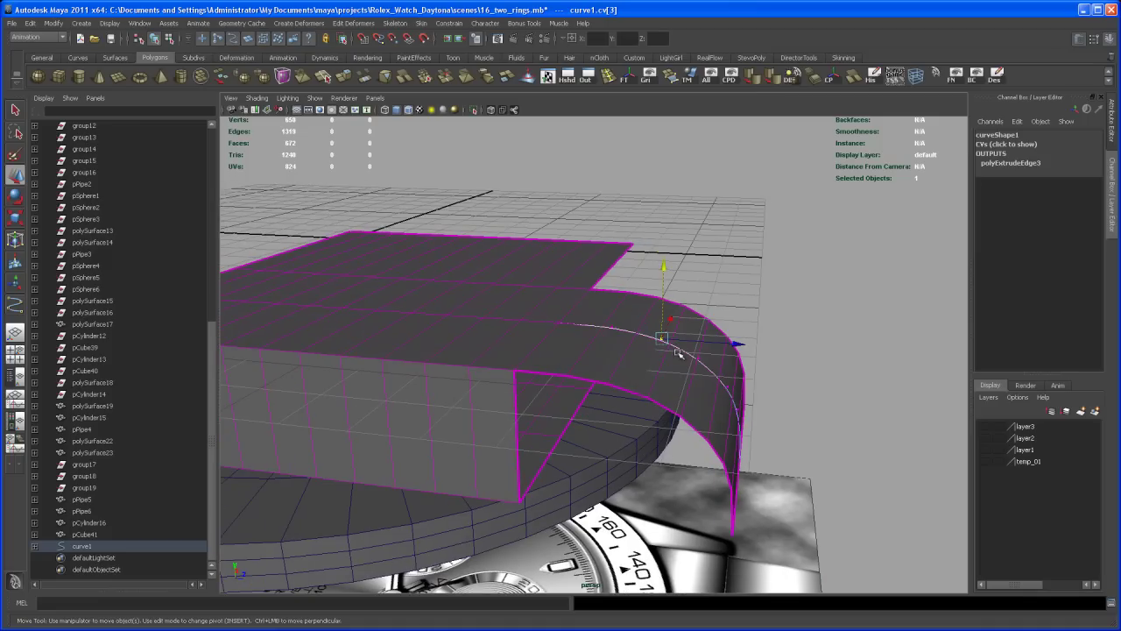
drag(666, 271, 665, 266)
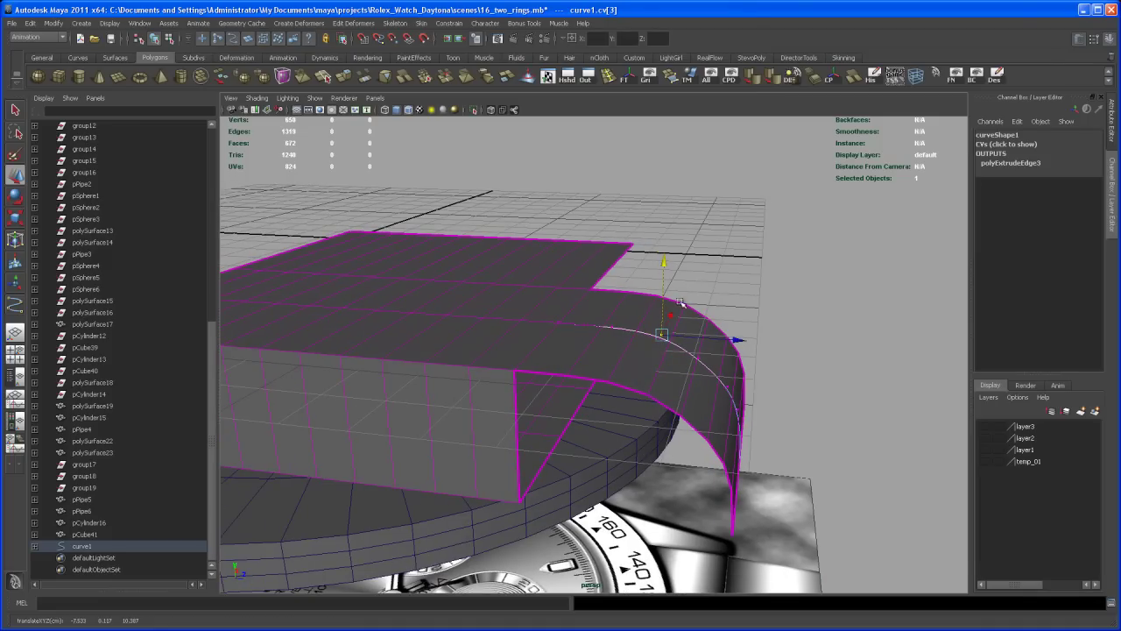
Step: Select curve1 as a whole object and duplicate it
alt+drag(862, 334, 747, 390)
key(q)
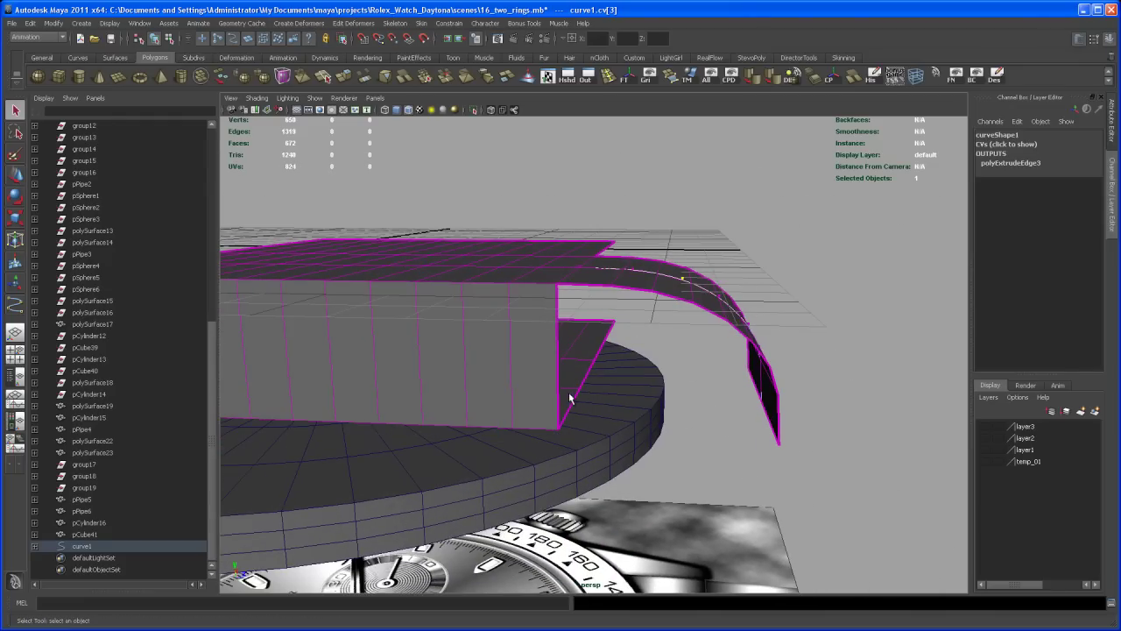
alt+drag(586, 404, 569, 353)
alt+drag(609, 384, 500, 382)
click(98, 547)
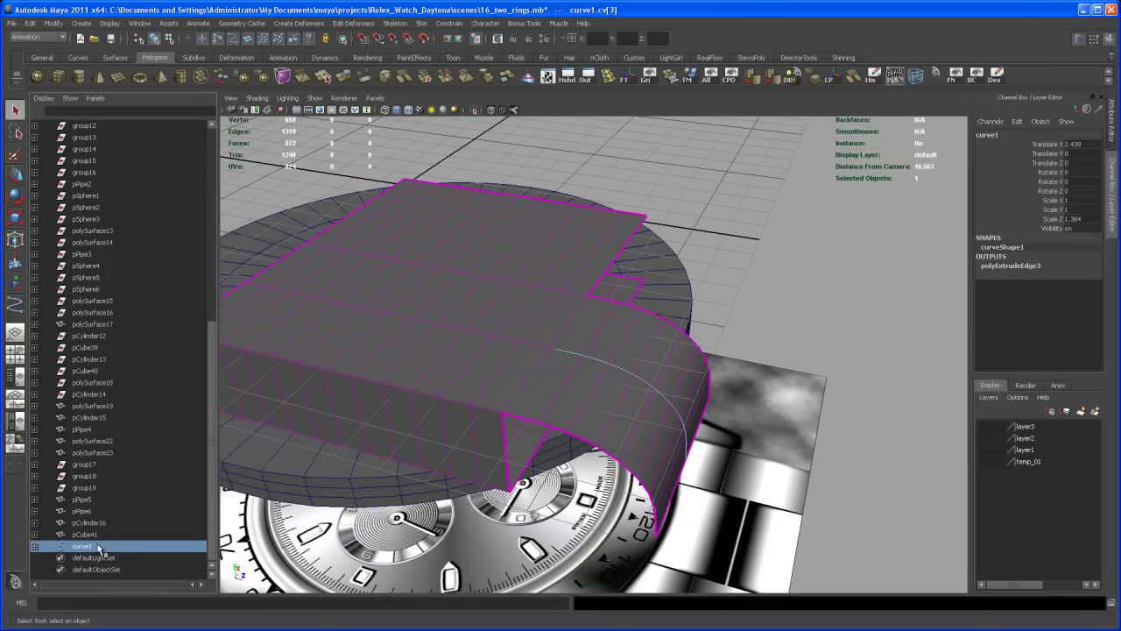
alt+drag(723, 413, 745, 410)
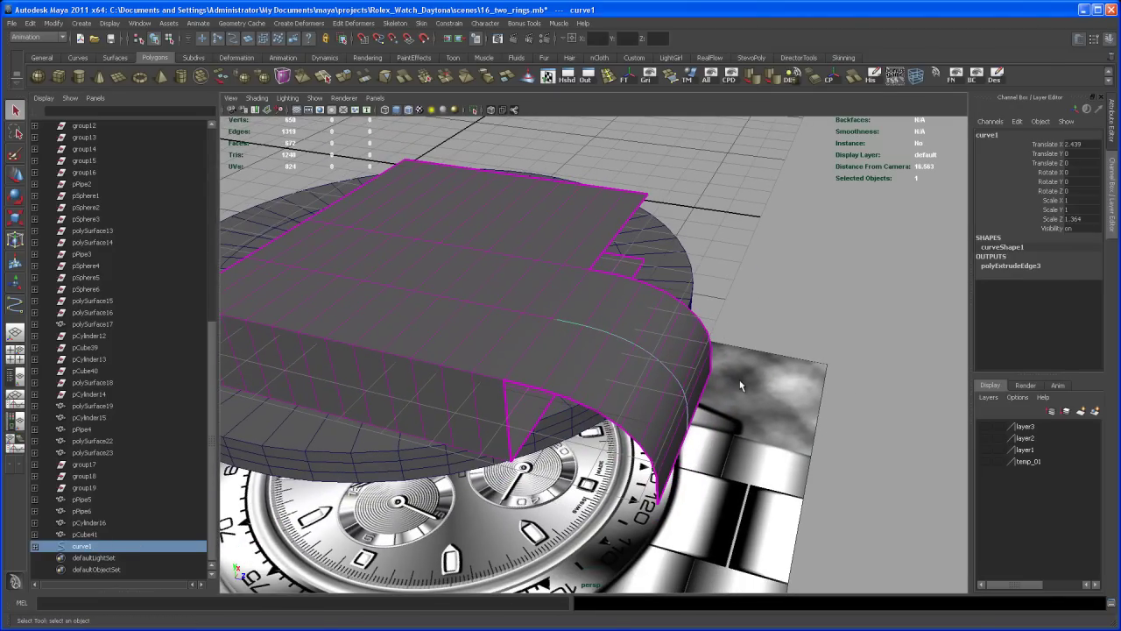
key(ctrl+d)
Step: Snap the duplicated curve down onto the middle vertex of the block's lower front edge
alt+drag(746, 378, 627, 407)
key(w)
alt+right_drag(627, 408, 680, 469)
alt+middle_drag(604, 398, 641, 415)
alt+right_drag(641, 415, 667, 453)
alt+middle_drag(666, 453, 667, 418)
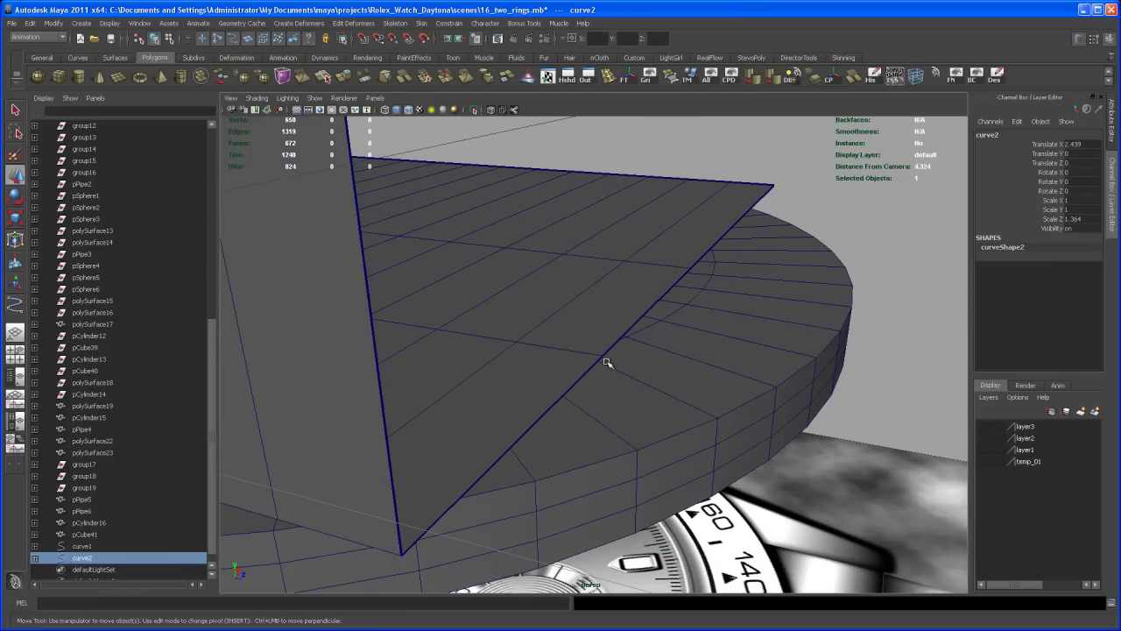
middle_drag(602, 358, 603, 360)
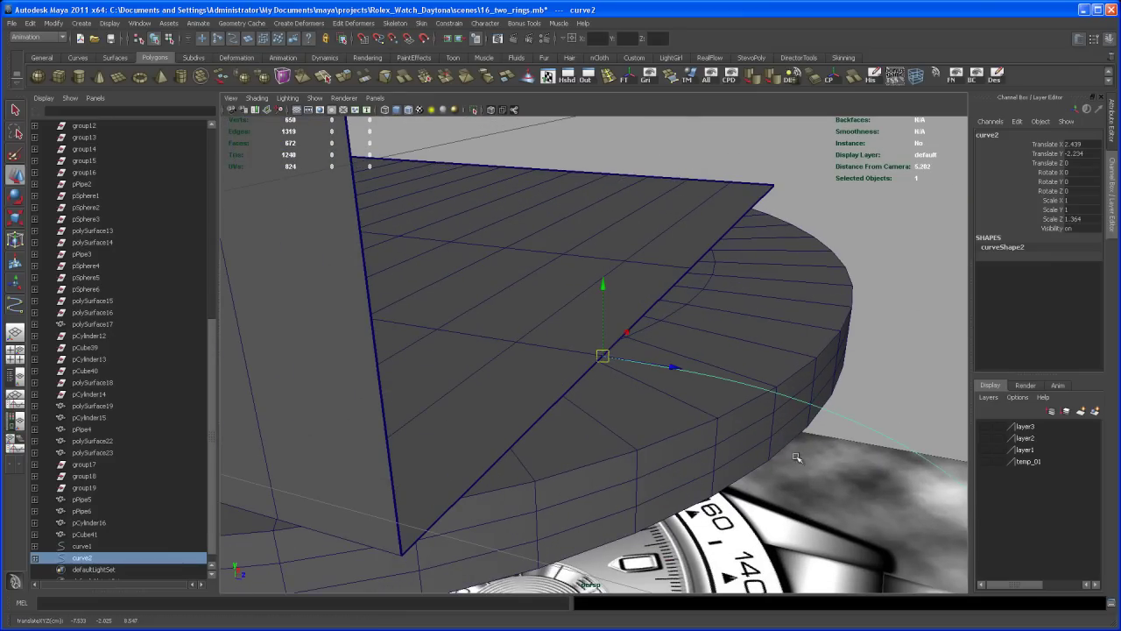
Step: In the side view, scale curve2 down to about 0.716 in X and 0.325 in Y
alt+drag(835, 454, 618, 455)
key(space)
key(space)
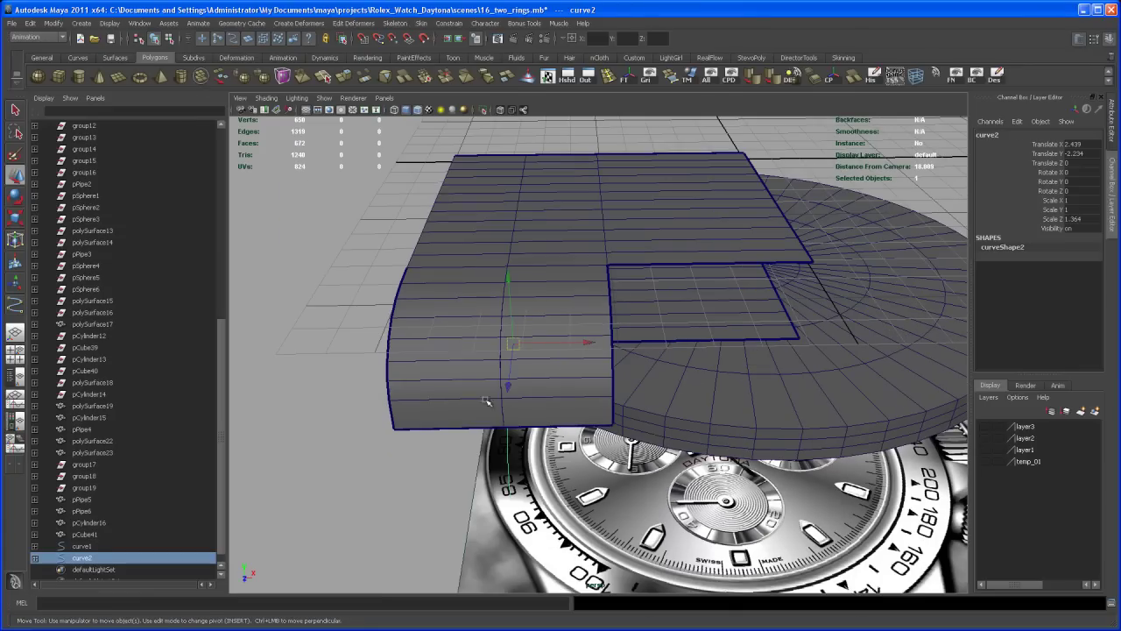
click(15, 355)
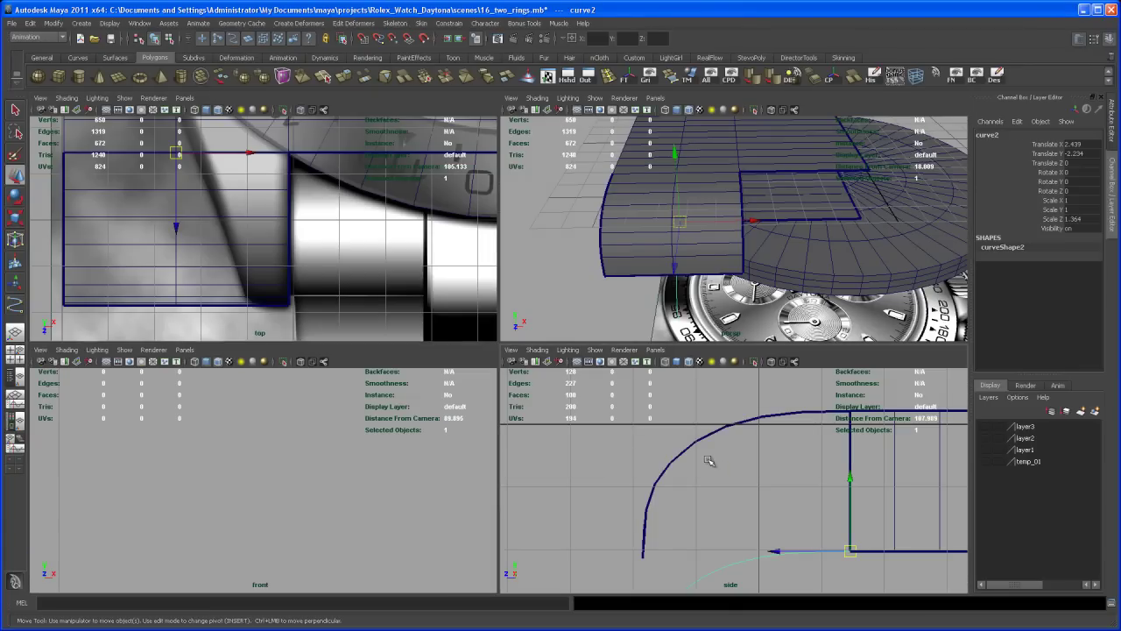
key(space)
alt+middle_drag(706, 430, 696, 453)
alt+right_drag(695, 453, 643, 393)
alt+middle_drag(685, 446, 684, 406)
alt+right_drag(683, 405, 736, 461)
key(r)
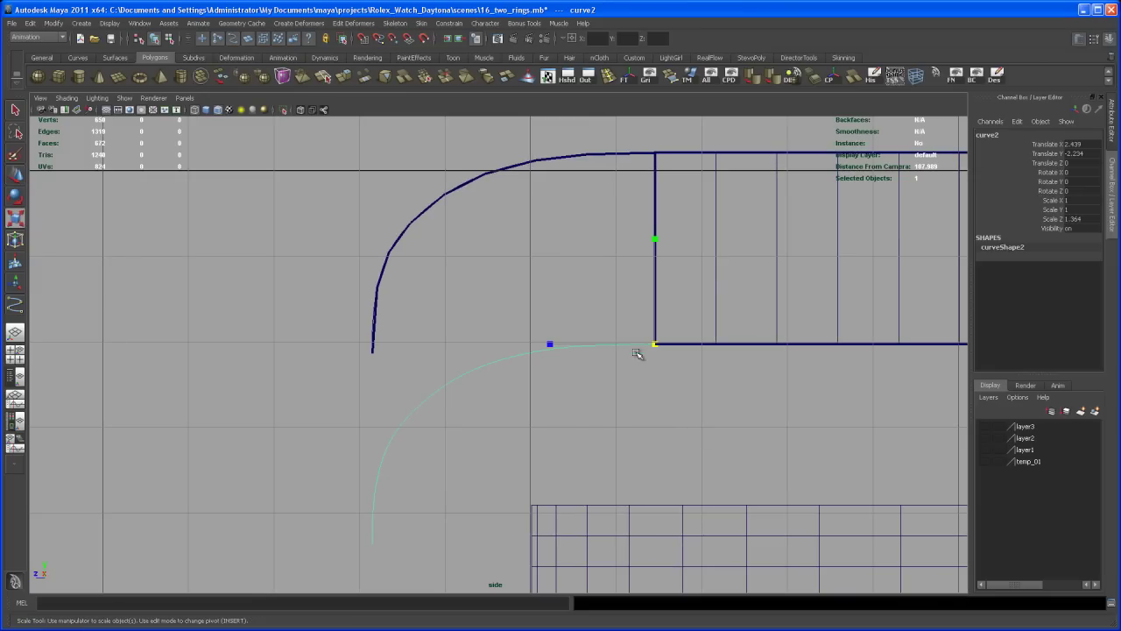
drag(657, 345, 590, 390)
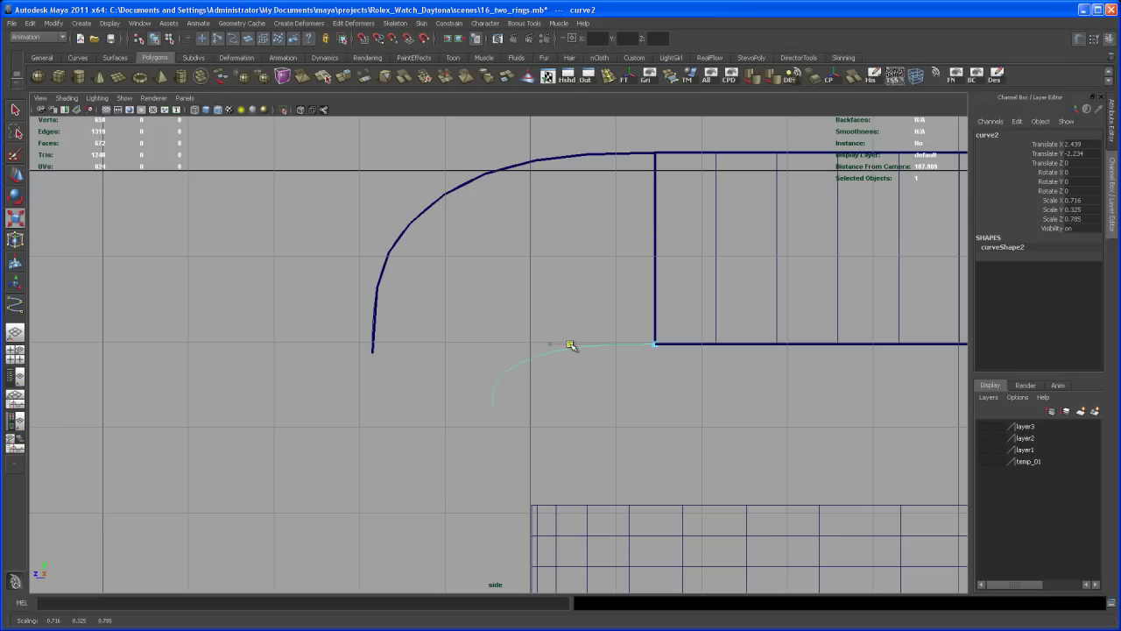
Step: Shorten curve2 to a Z scale of about 0.737 and flatten it to a Y scale of about 0.151
drag(573, 345, 579, 345)
alt+right_drag(648, 354, 751, 416)
alt+middle_drag(750, 415, 674, 345)
alt+right_drag(674, 346, 731, 426)
alt+middle_drag(730, 426, 806, 490)
alt+right_drag(665, 422, 694, 456)
alt+middle_drag(695, 456, 709, 481)
alt+right_drag(709, 481, 686, 462)
alt+middle_drag(686, 462, 692, 471)
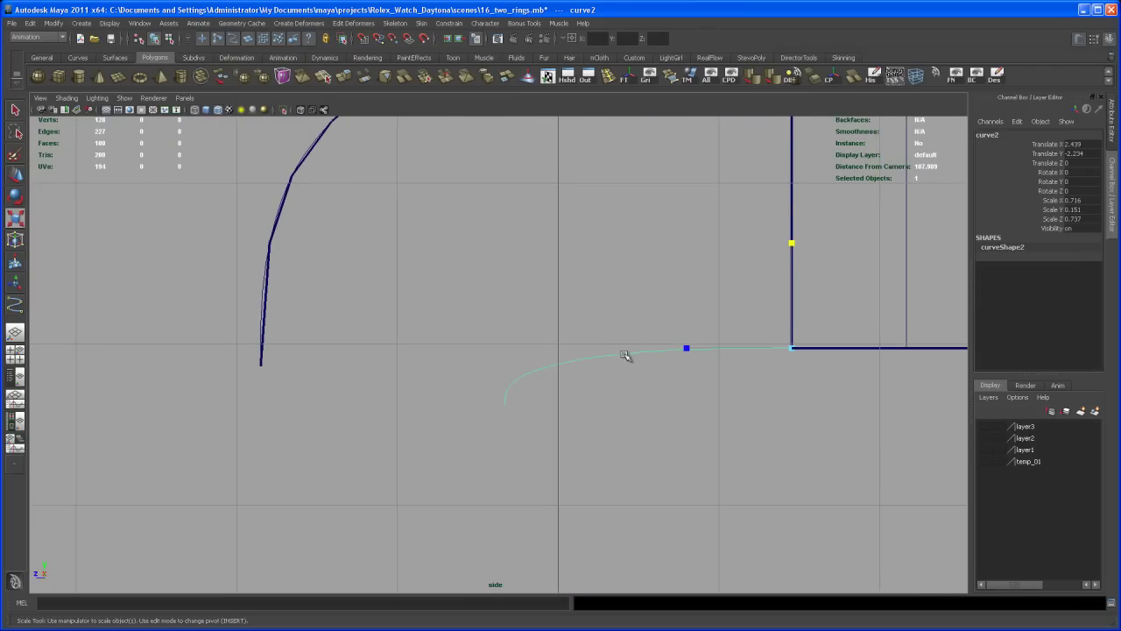
Step: Display the control vertices of curve2 in the side view
right_drag(624, 353, 565, 351)
alt+middle_drag(578, 354, 678, 420)
alt+right_drag(678, 420, 610, 421)
alt+middle_drag(610, 421, 617, 391)
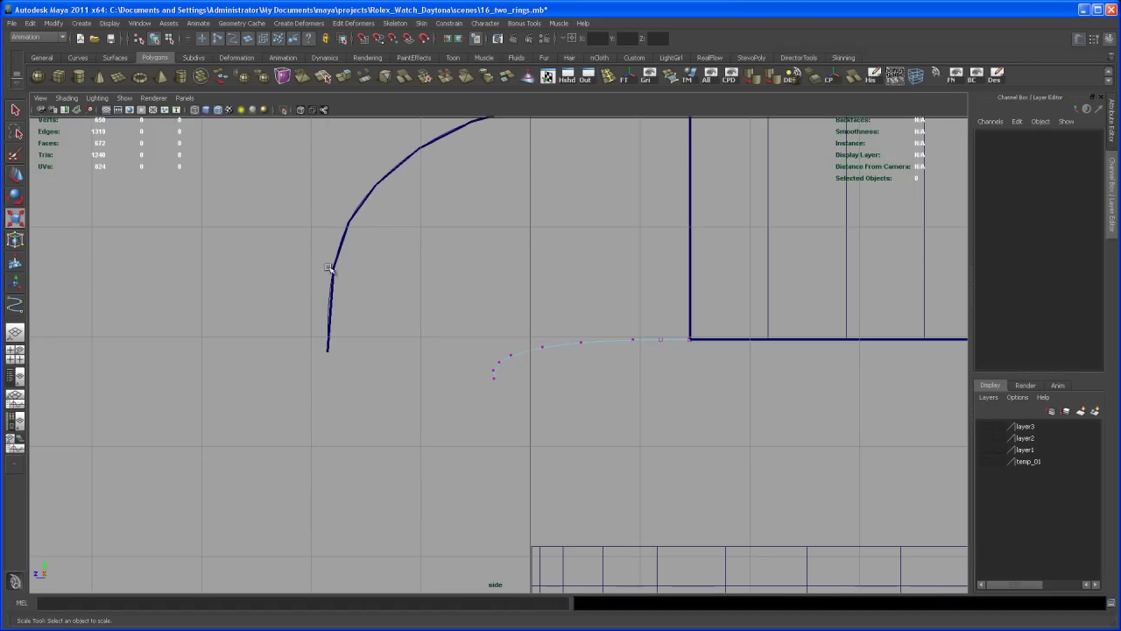
Step: Show curve1's control vertices and lower its end vertex to lengthen the tip of the upper bend
alt+right_drag(330, 315, 526, 372)
right_drag(352, 282, 322, 284)
click(347, 353)
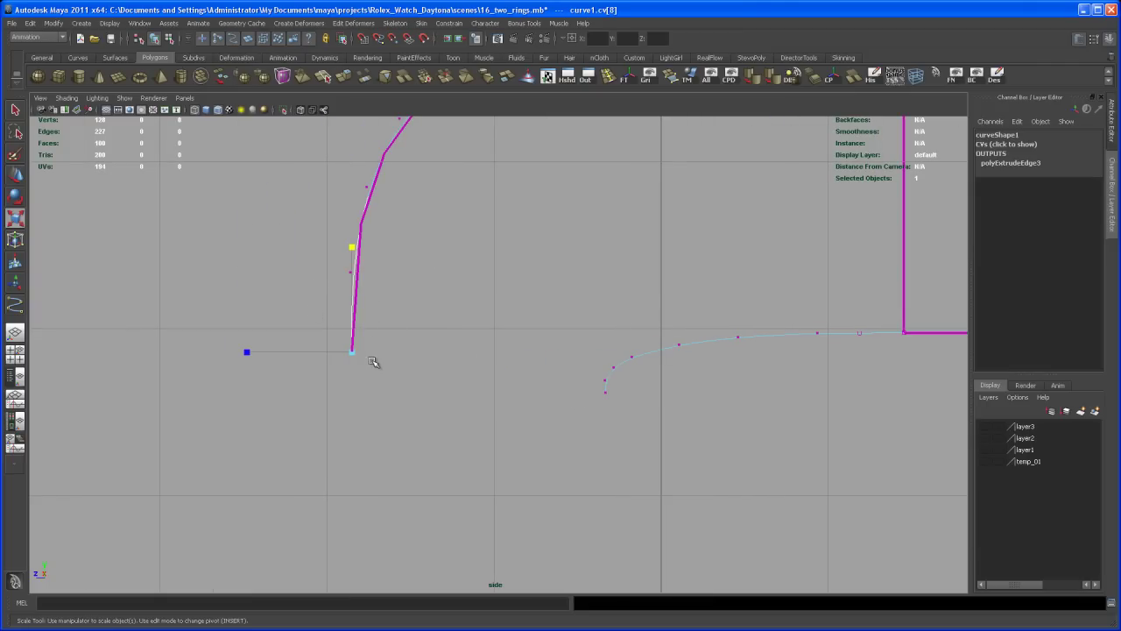
key(w)
scroll(377, 333, down, 3)
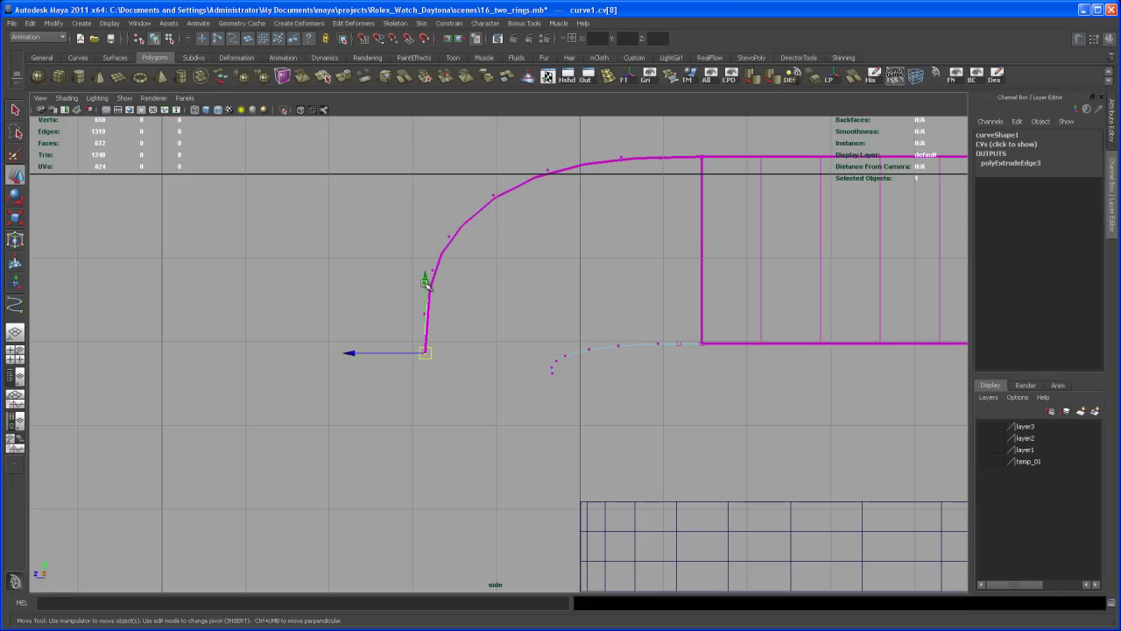
drag(425, 281, 423, 292)
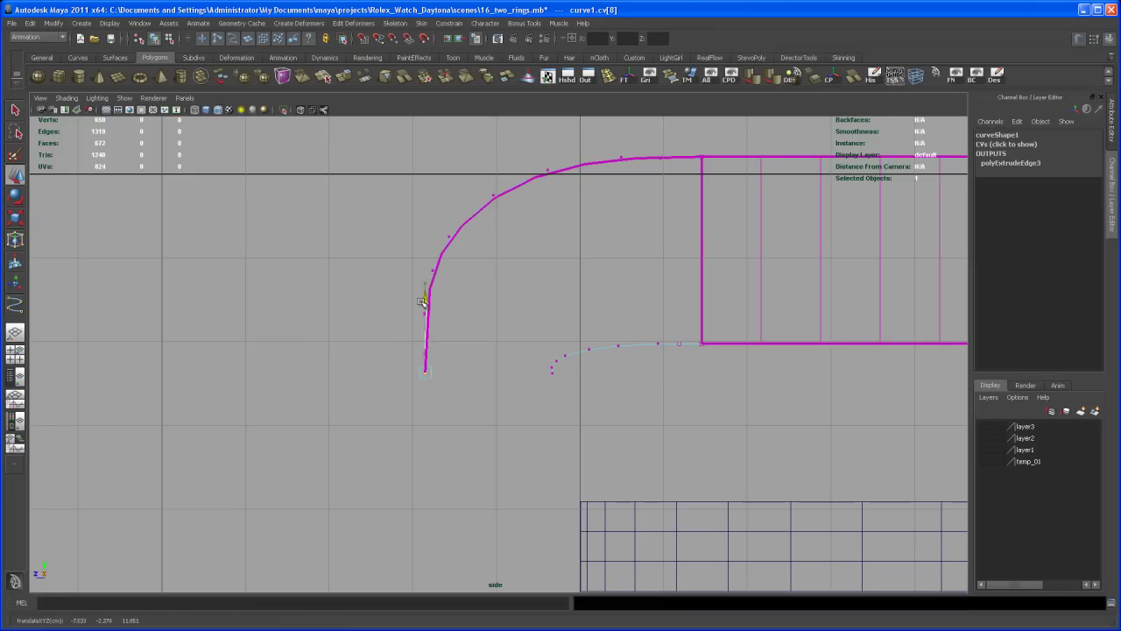
Step: Lower curve1's two control vertices before the tip and shift the end vertex slightly inward toward the block
click(425, 313)
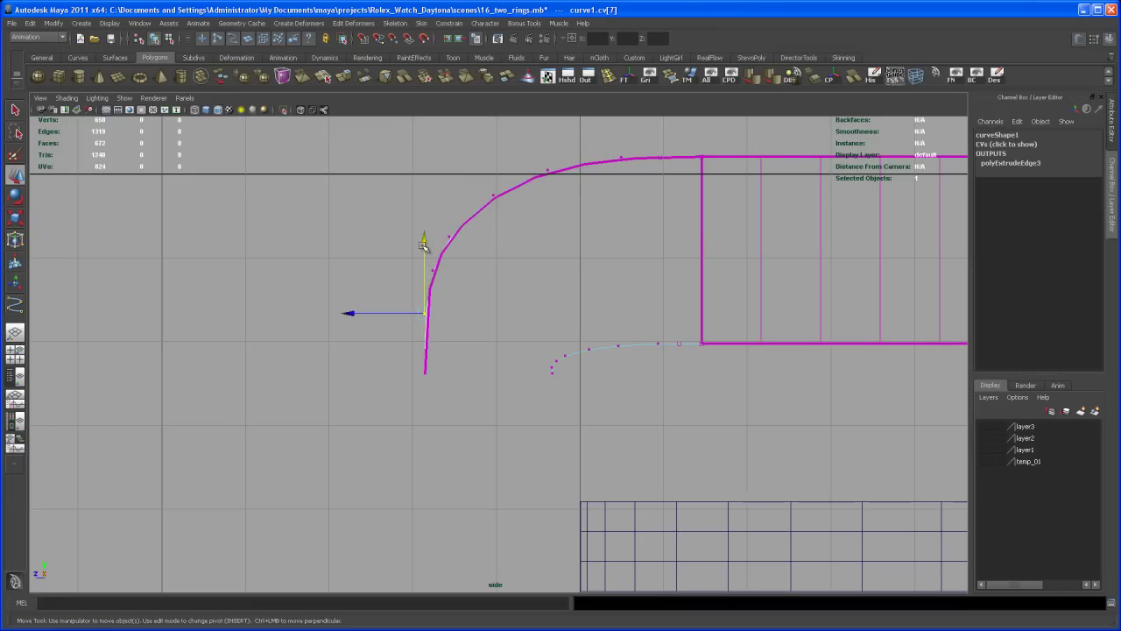
drag(423, 245, 428, 282)
click(433, 270)
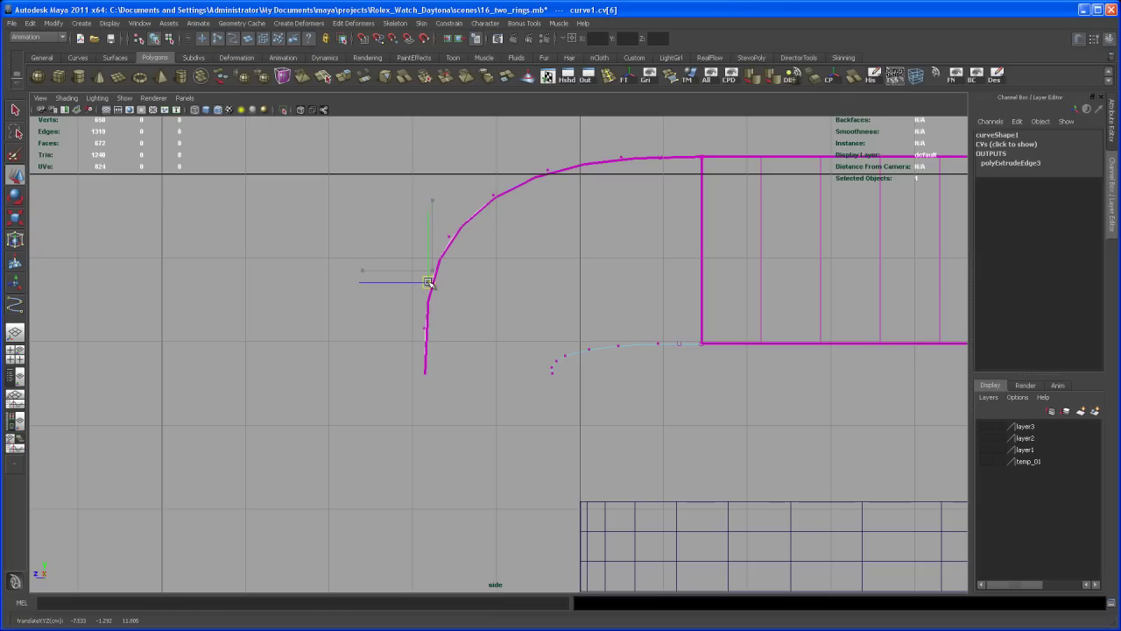
alt+middle_drag(425, 370, 422, 333)
alt+right_drag(421, 334, 451, 355)
click(403, 332)
alt+middle_drag(390, 343, 399, 350)
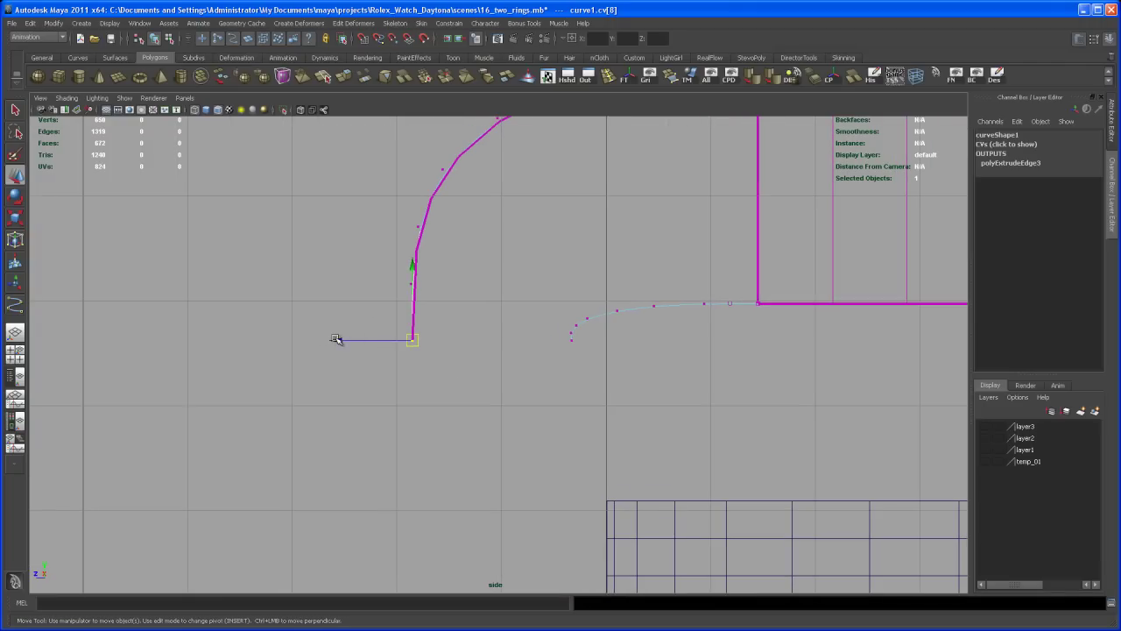
drag(336, 339, 350, 336)
Step: Snap the end control vertex of curve2 vertically to the height of curve1's tip
scroll(553, 406, up, 4)
alt+middle_drag(553, 406, 515, 418)
alt+right_drag(515, 418, 566, 398)
alt+middle_drag(566, 399, 547, 392)
drag(518, 312, 543, 336)
drag(532, 266, 526, 257)
middle_drag(279, 323, 277, 323)
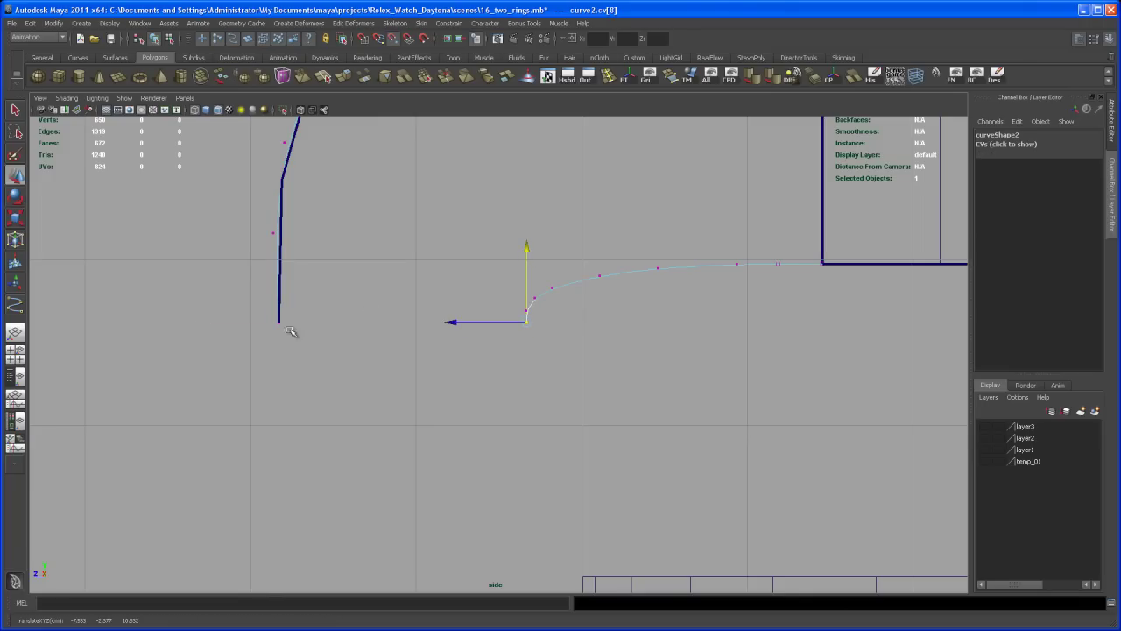
Step: Move curve2's middle control vertices toward the block and spread out the vertices before its rounded tip
alt+right_drag(578, 316, 636, 313)
alt+middle_drag(643, 298, 528, 333)
click(551, 340)
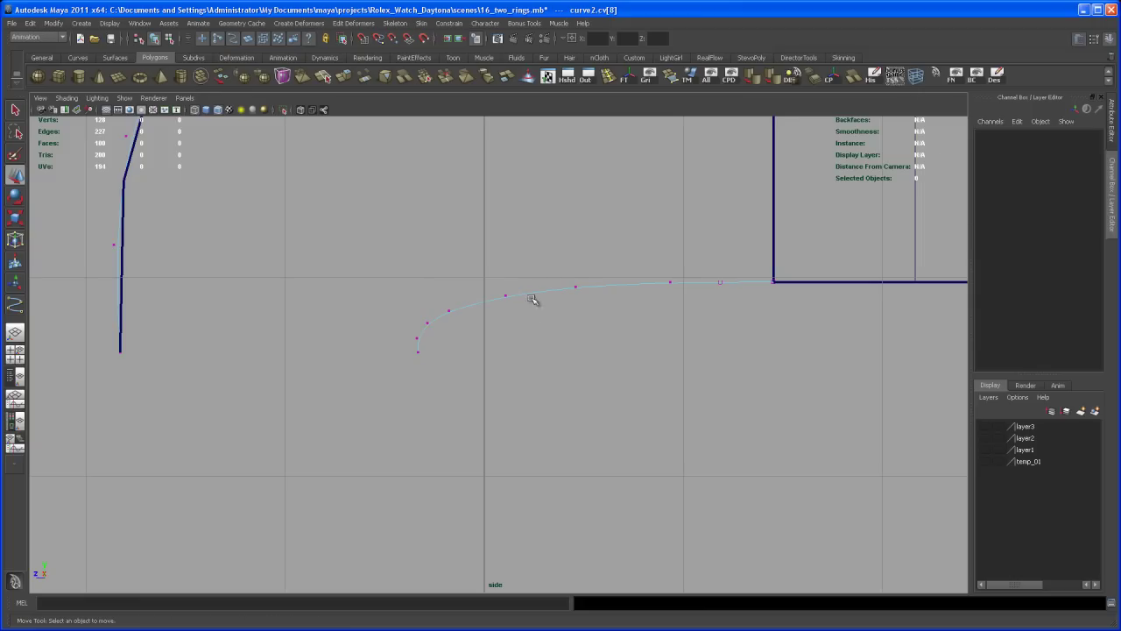
drag(596, 305, 608, 286)
drag(494, 282, 535, 292)
click(448, 311)
mouse_move(449, 311)
mouse_down()
mouse_move(471, 304)
mouse_move(424, 330)
mouse_move(440, 313)
mouse_up()
Step: Reposition the control vertices around curve2's rounded tip to give it a smoother, evenly spaced bend
click(427, 322)
click(418, 338)
click(443, 311)
click(471, 302)
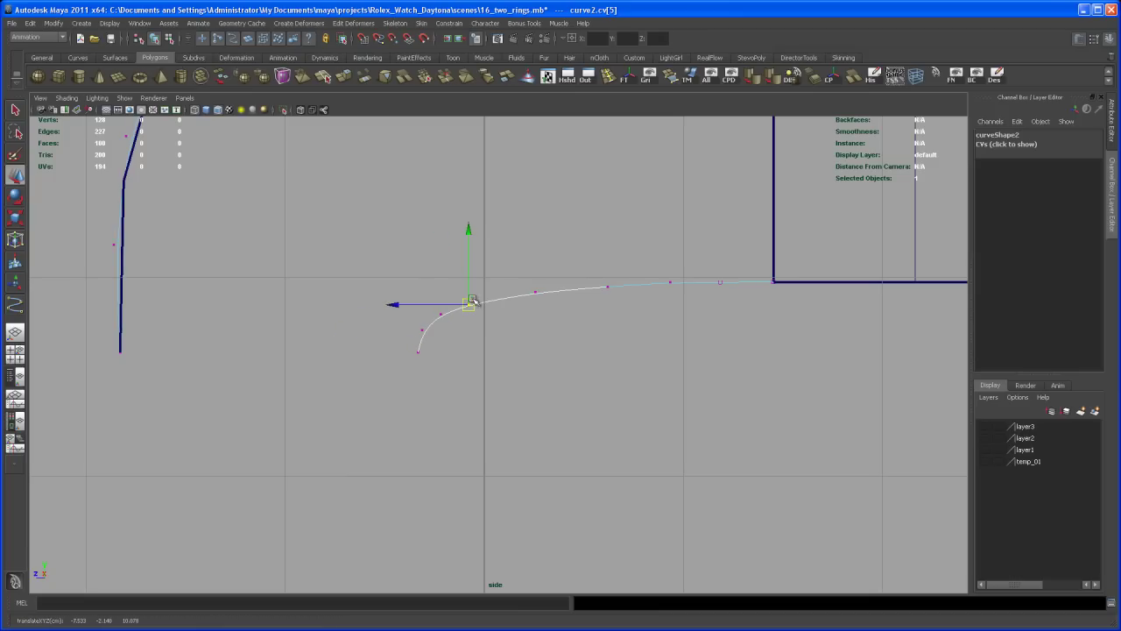
click(531, 291)
click(469, 303)
drag(469, 304, 485, 302)
Step: Adjust curve2's control vertices nearest the block so its flat start flows evenly into the bend
click(607, 283)
click(607, 266)
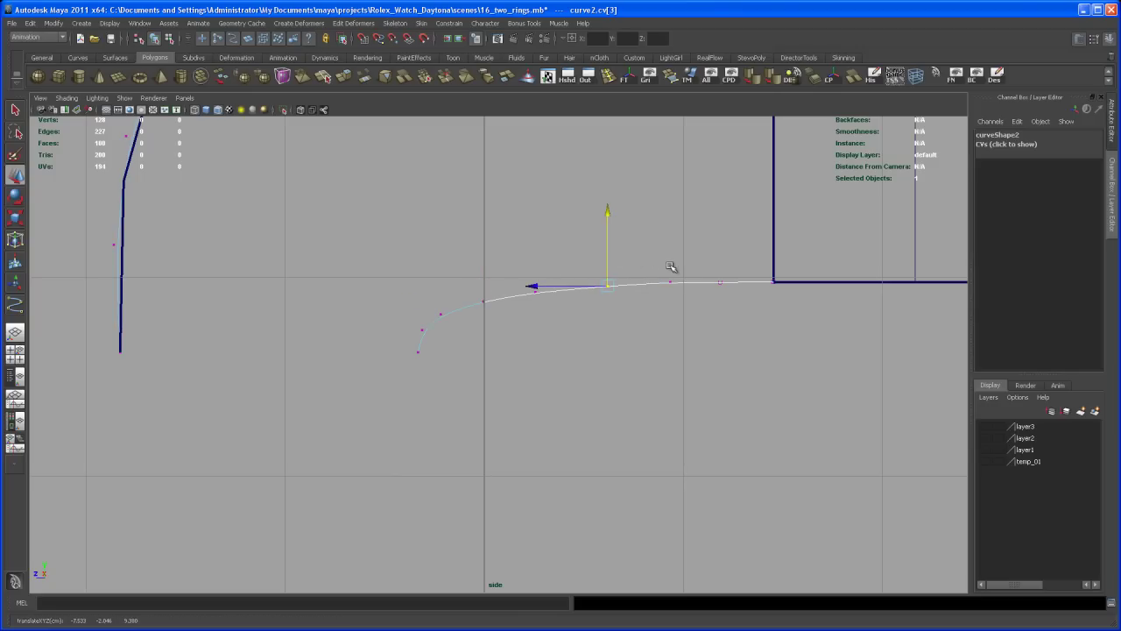
alt+middle_drag(689, 346, 609, 282)
drag(586, 233, 575, 225)
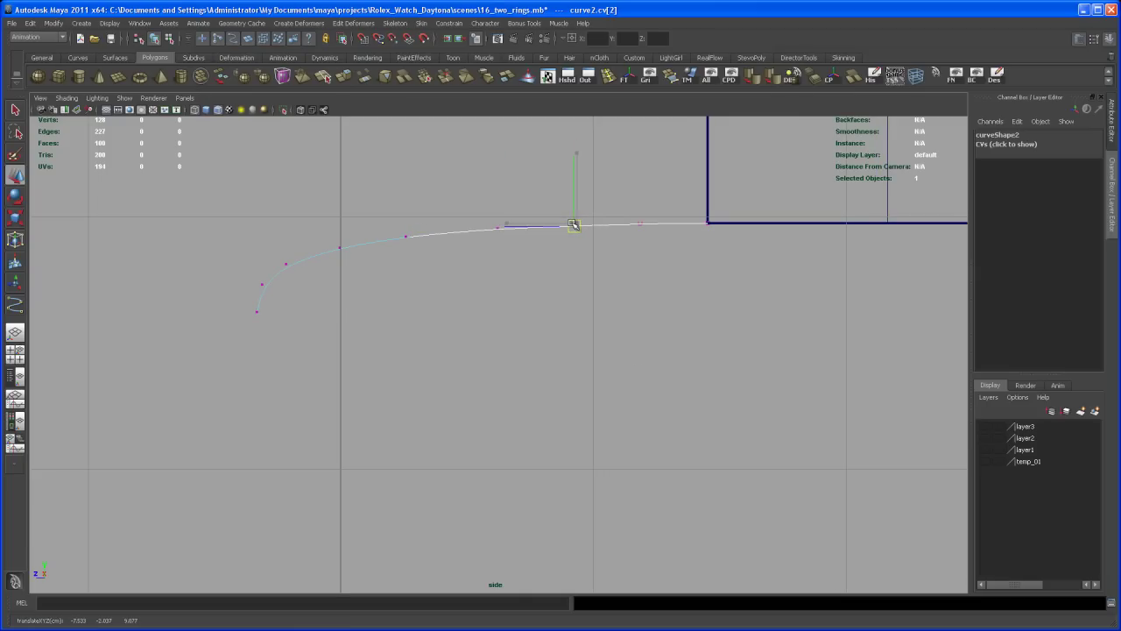
click(495, 230)
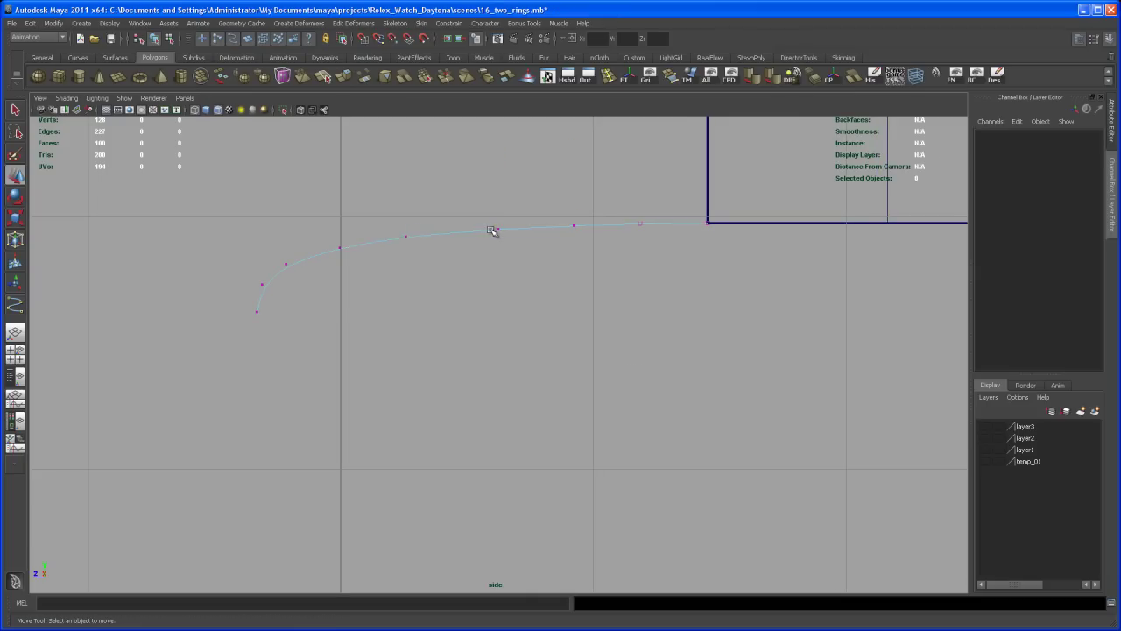
click(505, 230)
drag(497, 229, 493, 231)
Step: Lower curve2's control vertices between the flat section and the rounded tip slightly to smooth the transition
click(407, 237)
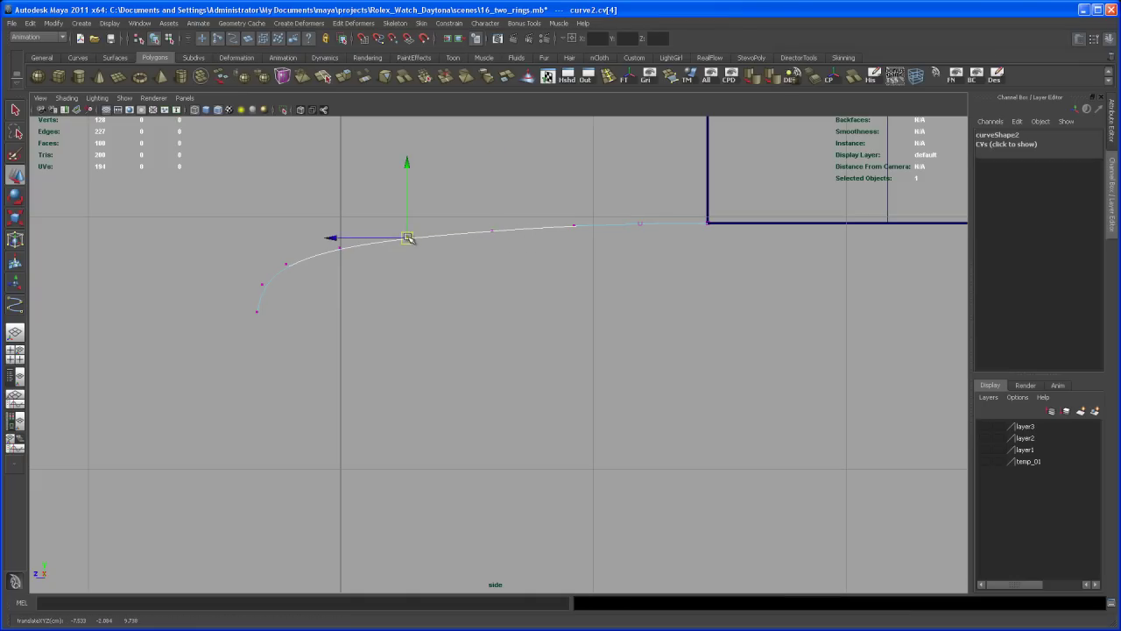
click(339, 246)
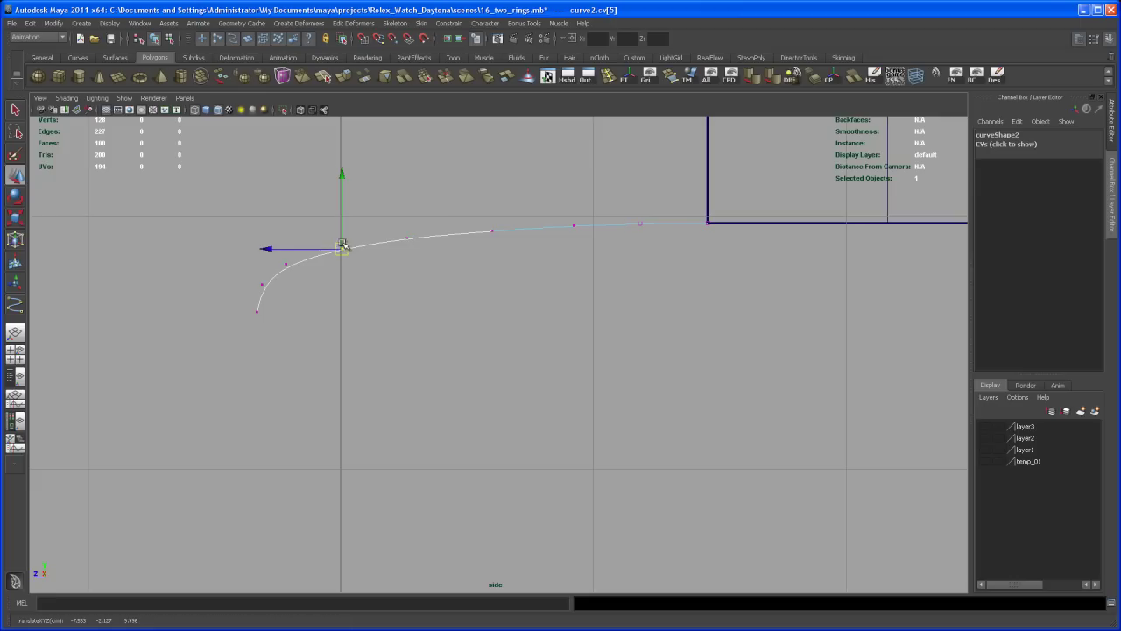
click(286, 264)
drag(286, 264, 287, 266)
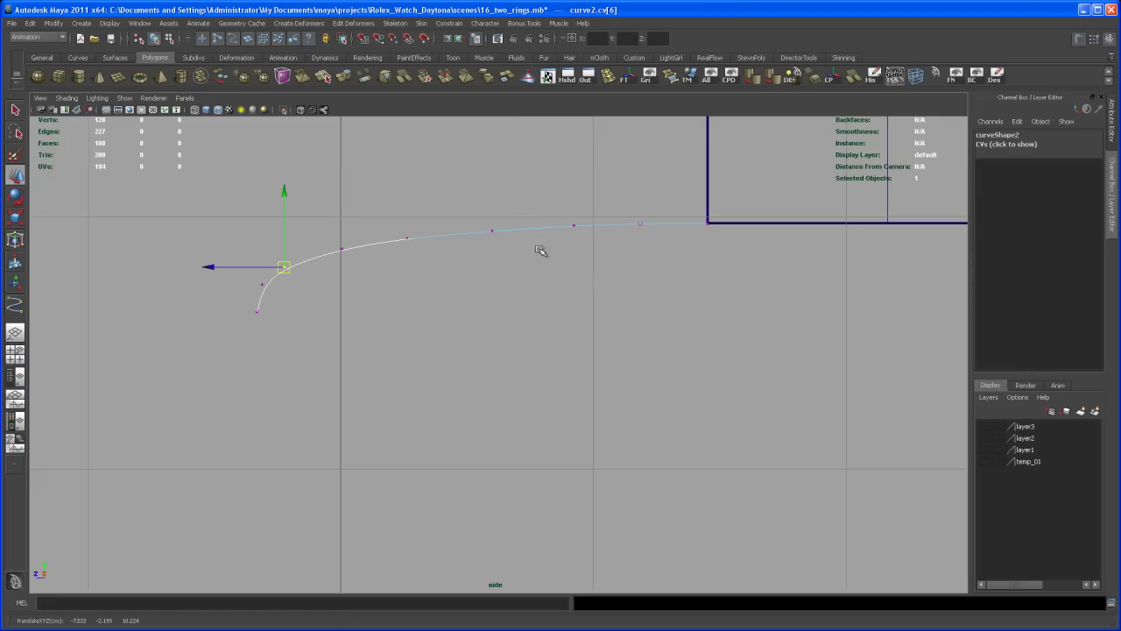
Step: Examine the reshaped lower curve against the block and the upper bend in the perspective view
scroll(606, 282, down, 3)
alt+middle_drag(591, 301, 628, 294)
scroll(758, 450, up, 1)
alt+middle_drag(619, 346, 578, 417)
key(space)
key(space)
alt+drag(528, 408, 637, 354)
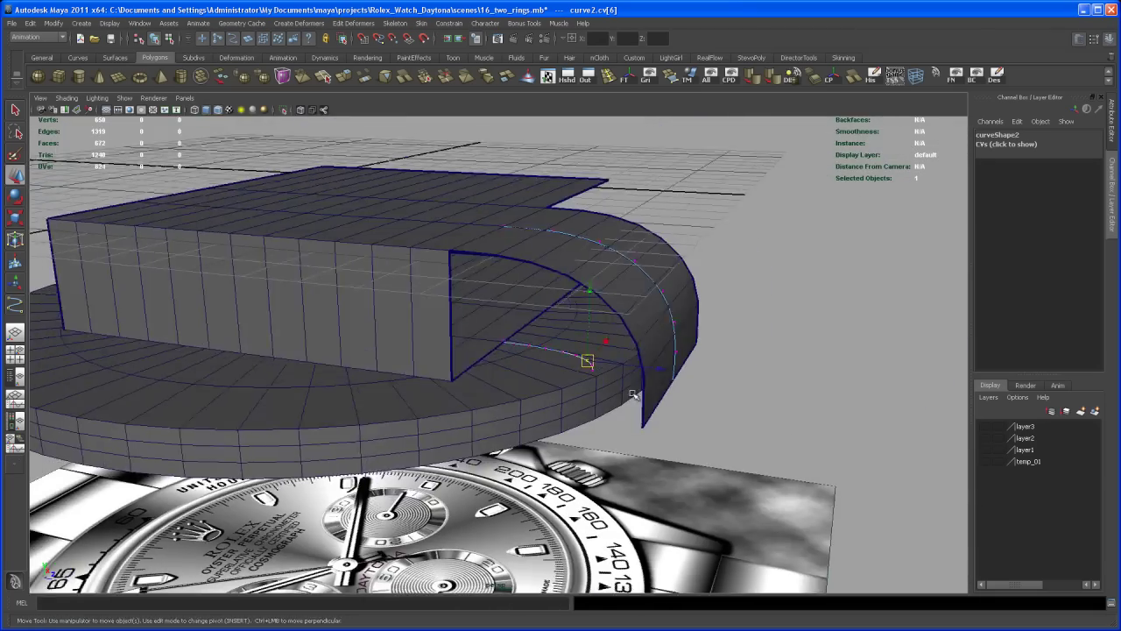
alt+middle_drag(637, 354, 657, 318)
scroll(626, 358, up, 5)
alt+middle_drag(592, 339, 584, 465)
alt+drag(584, 465, 579, 406)
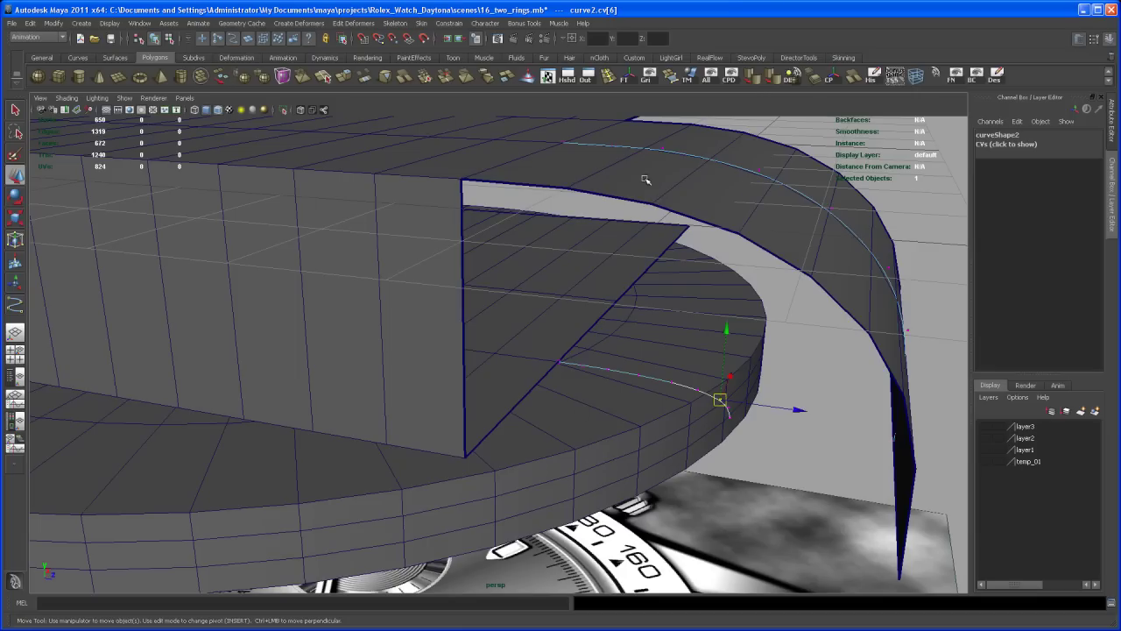
alt+drag(693, 325, 734, 290)
right_drag(734, 272, 777, 258)
alt+drag(716, 288, 634, 233)
right_drag(633, 233, 633, 208)
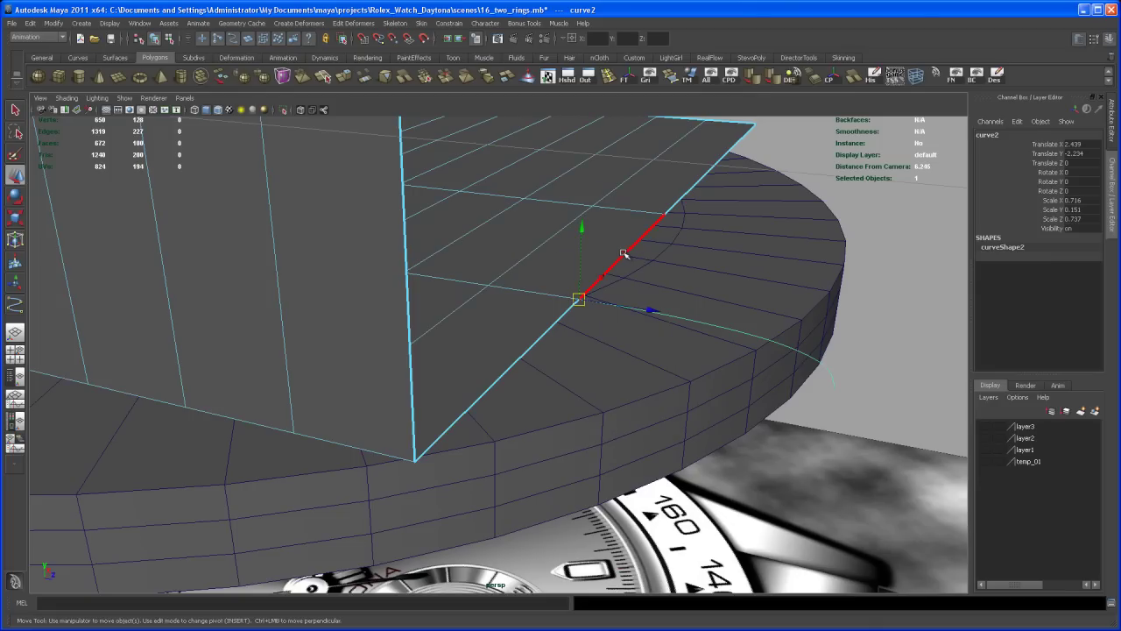
click(627, 252)
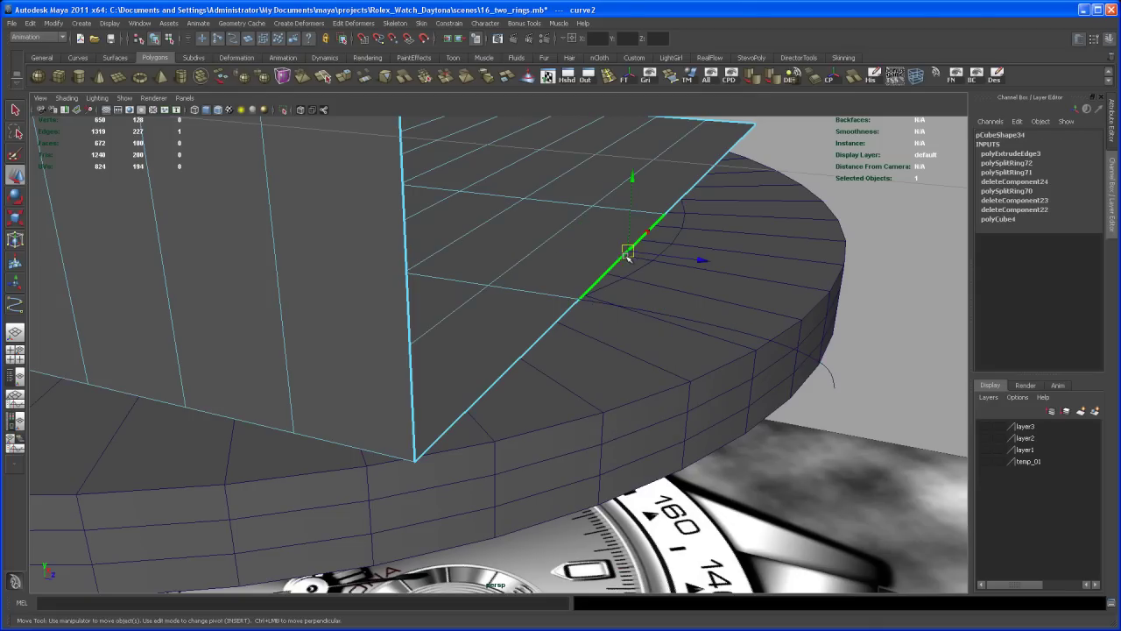
click(881, 288)
alt+drag(881, 288, 830, 323)
Step: Extrude the block's two lower edges along curve2 and raise the extrusion's divisions so the strip follows the curve
click(878, 317)
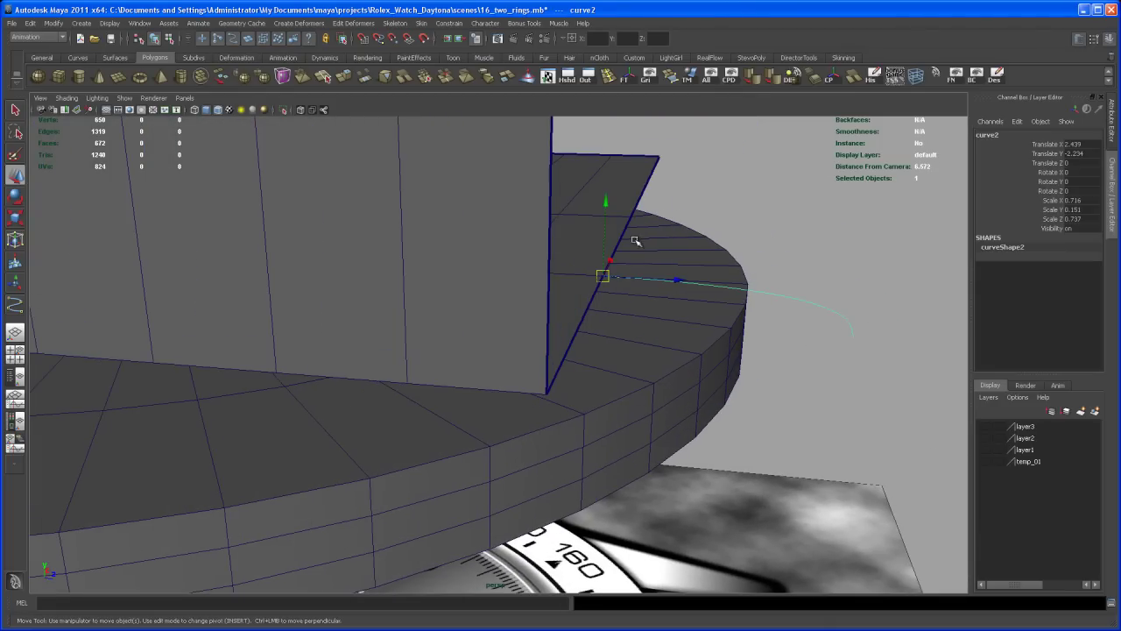
alt+drag(656, 253, 601, 248)
right_drag(601, 248, 593, 218)
shift+click(530, 325)
shift+click(485, 356)
alt+drag(483, 358, 546, 268)
click(352, 76)
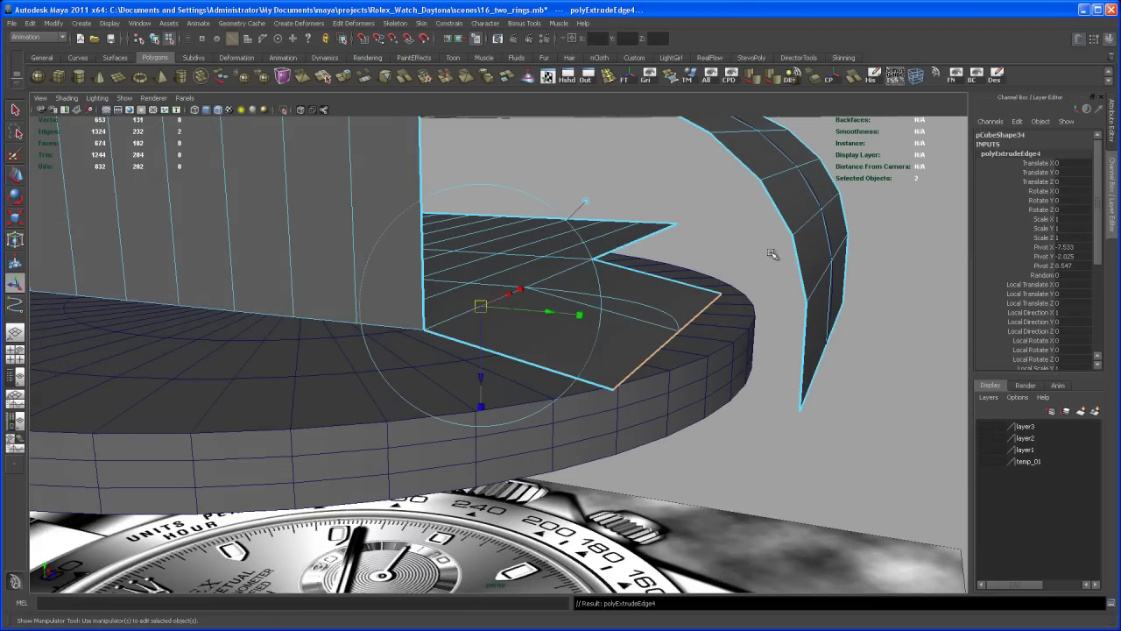
drag(1099, 260, 1115, 366)
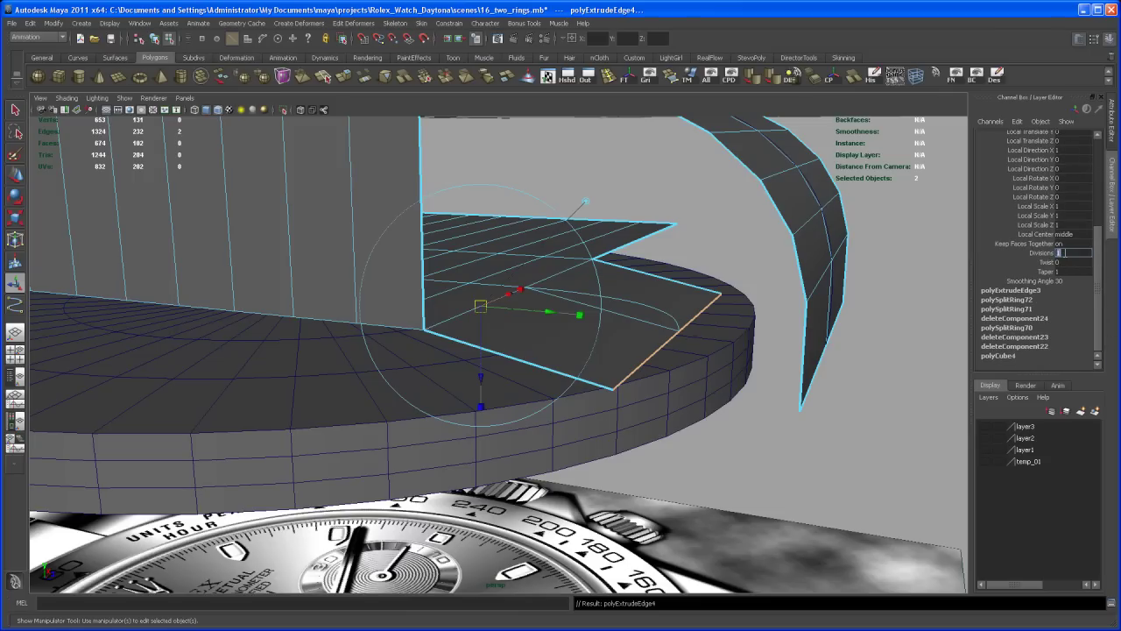
key(Return)
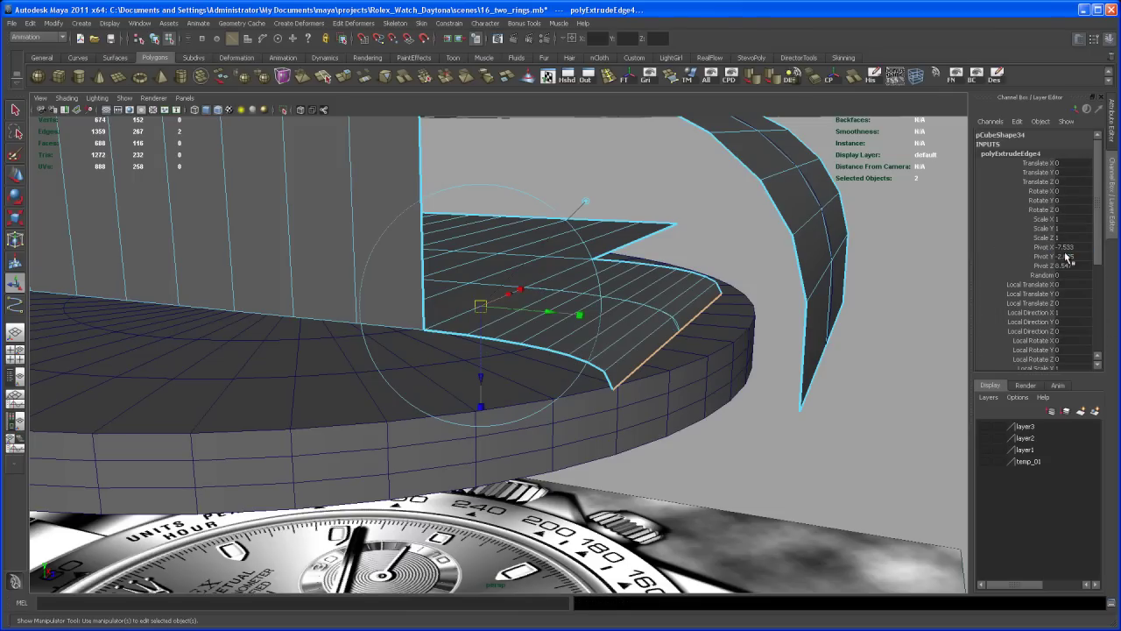
Step: Append three polygons between the upper and lower curved strips on the lug's outer side, starting at the block
alt+drag(729, 389, 751, 430)
key(q)
alt+drag(733, 378, 504, 445)
alt+right_drag(504, 445, 649, 404)
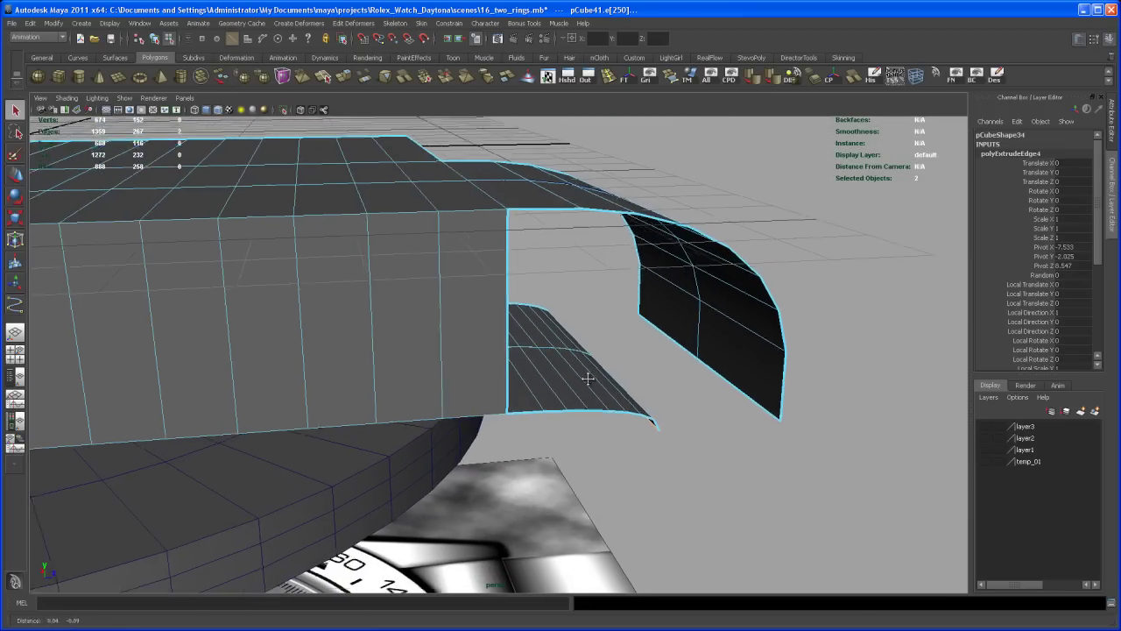
alt+middle_drag(581, 390, 580, 393)
click(666, 79)
alt+drag(596, 236, 545, 289)
click(501, 293)
click(492, 474)
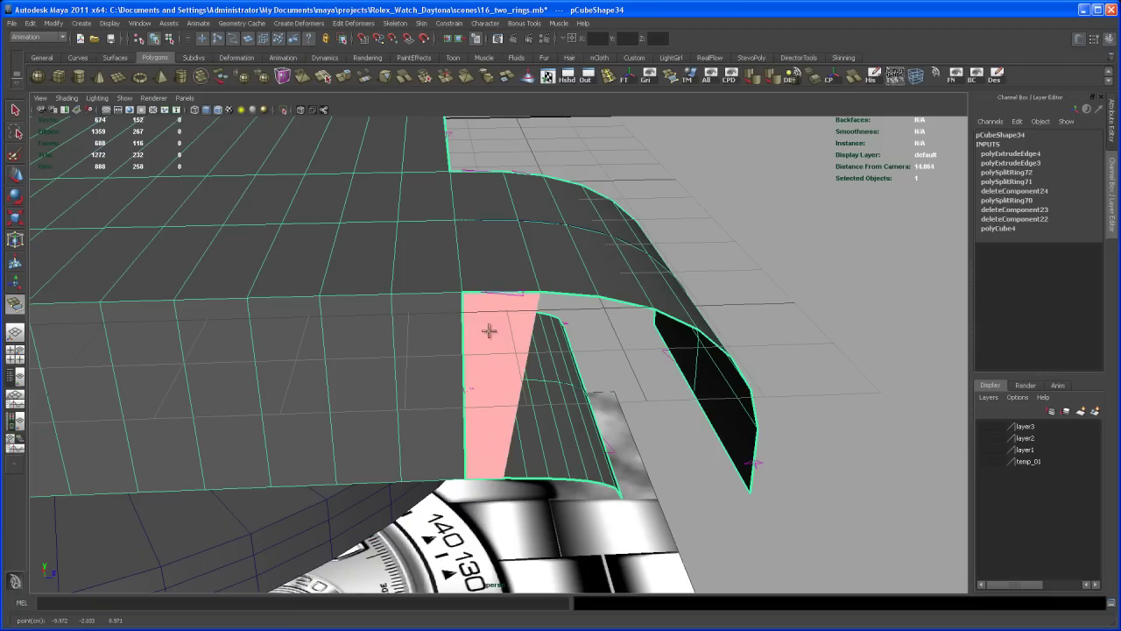
key(Return)
click(568, 293)
click(517, 478)
key(Return)
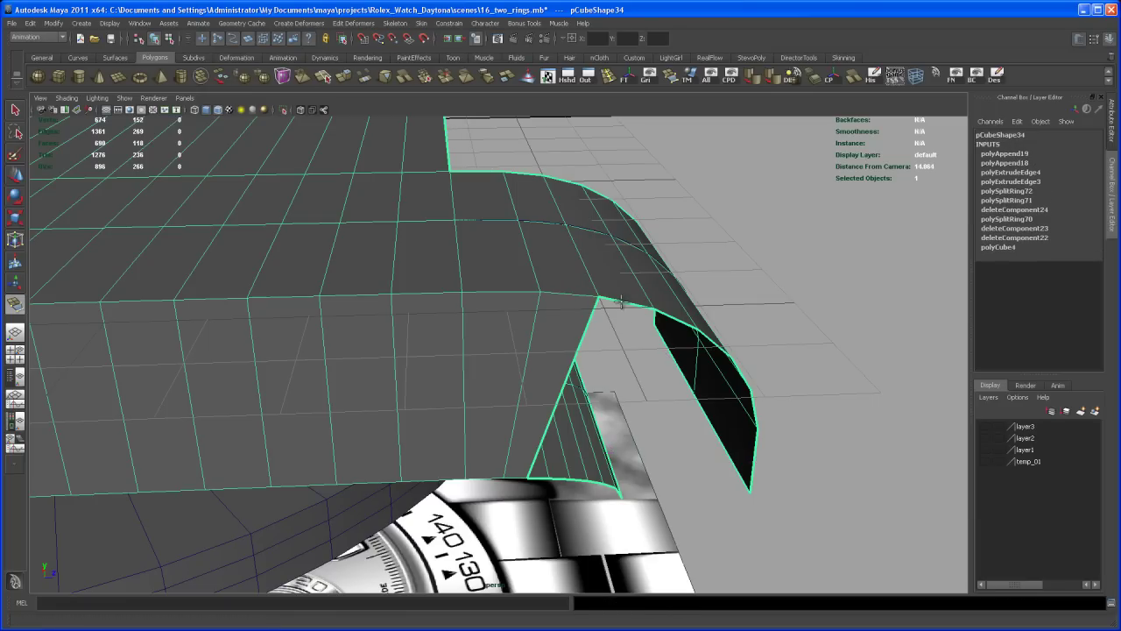
click(542, 478)
key(Return)
Step: Append three more polygons on the lug's outer side, bridging the strips further around the bend
alt+drag(666, 367, 628, 371)
alt+right_drag(628, 371, 613, 320)
click(632, 237)
click(492, 461)
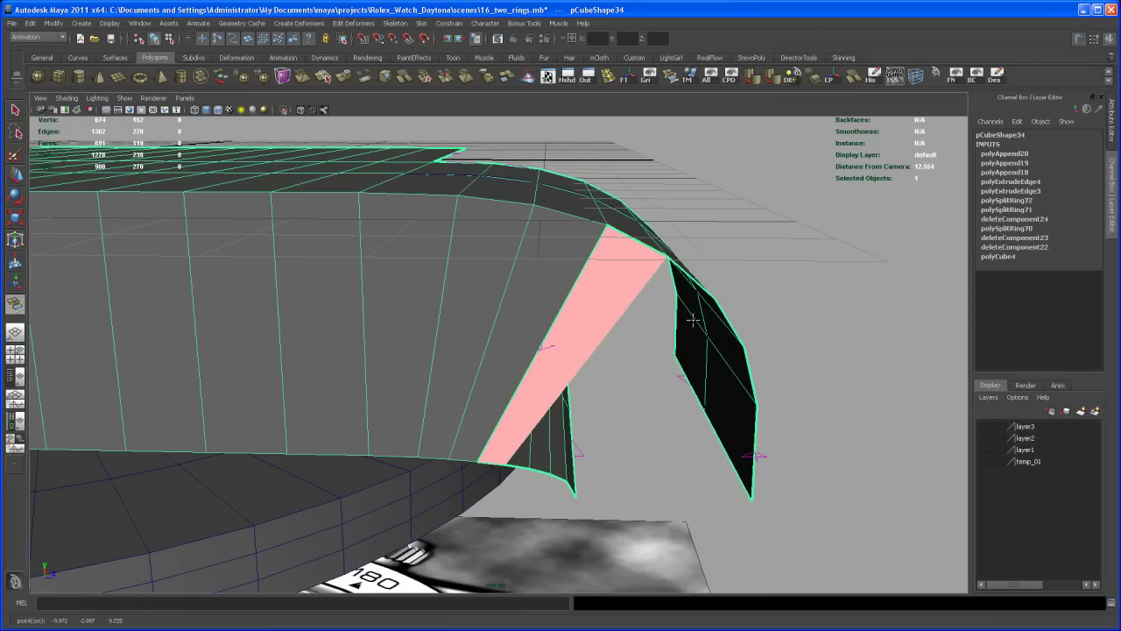
key(Return)
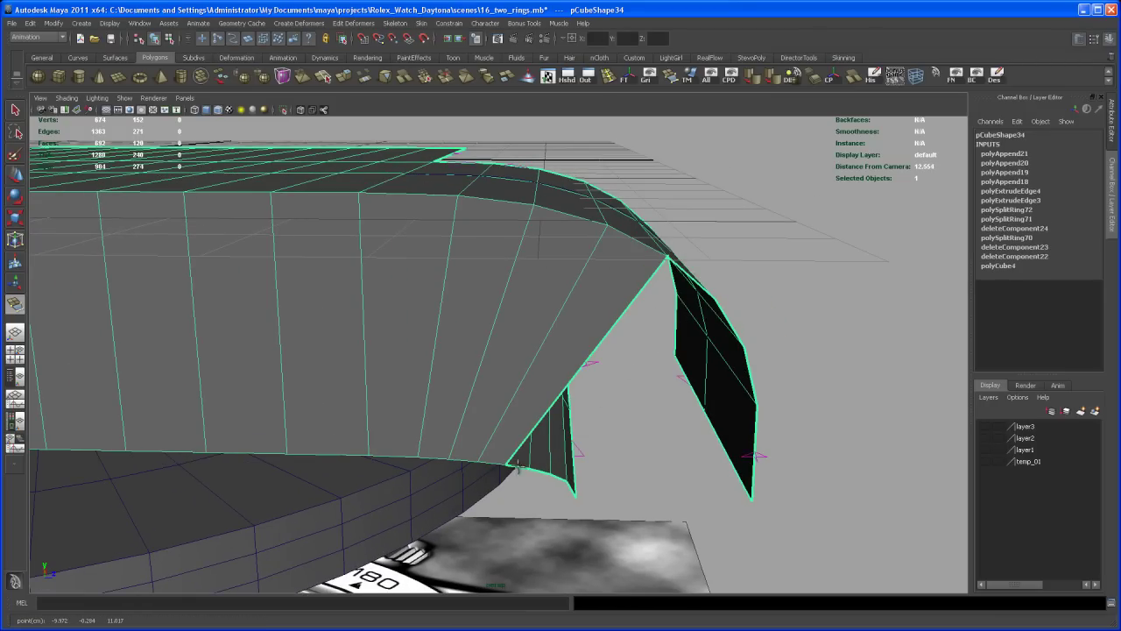
click(675, 377)
key(Return)
click(727, 315)
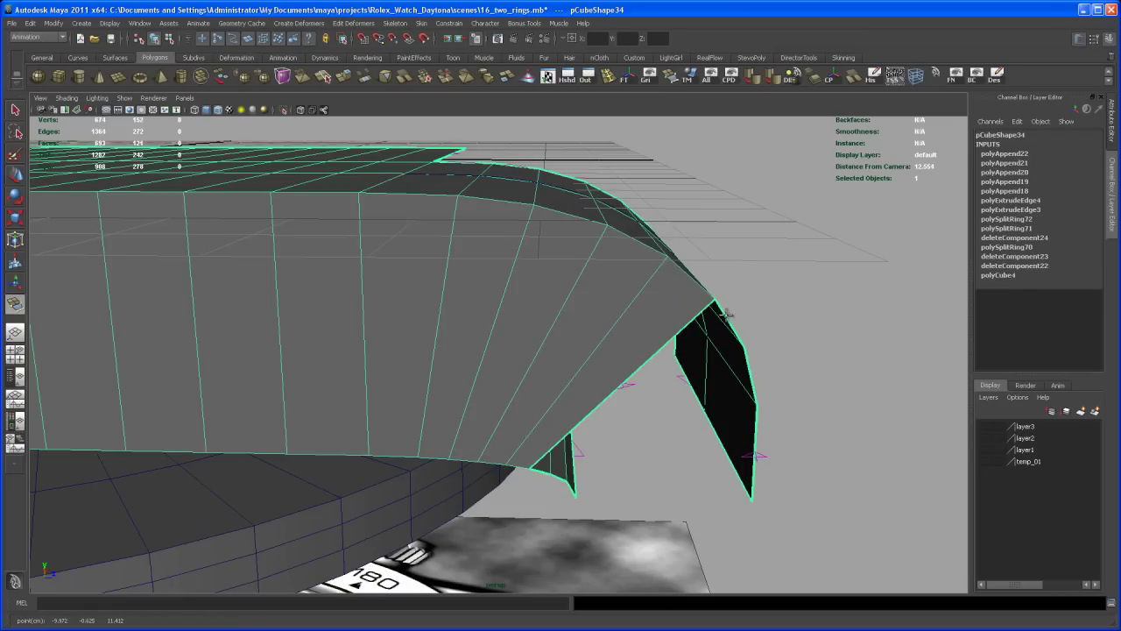
click(551, 469)
key(Return)
click(685, 406)
click(565, 474)
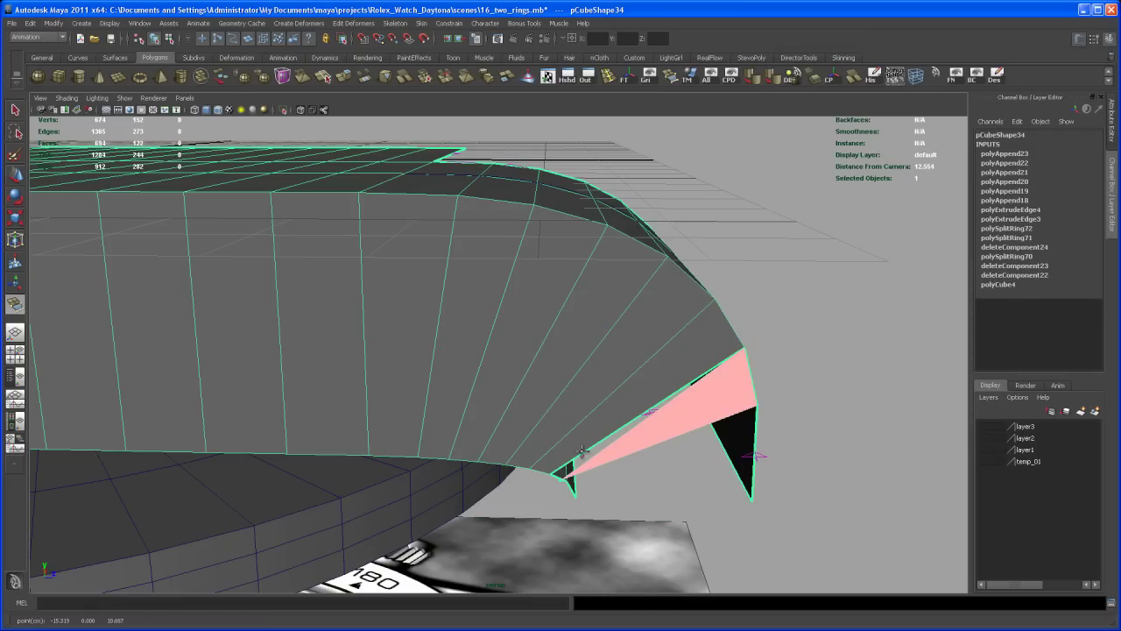
key(ctrl+z)
Step: Close the rest of the lug's outer side with two appended polygons reaching the tips of both strips
key(y)
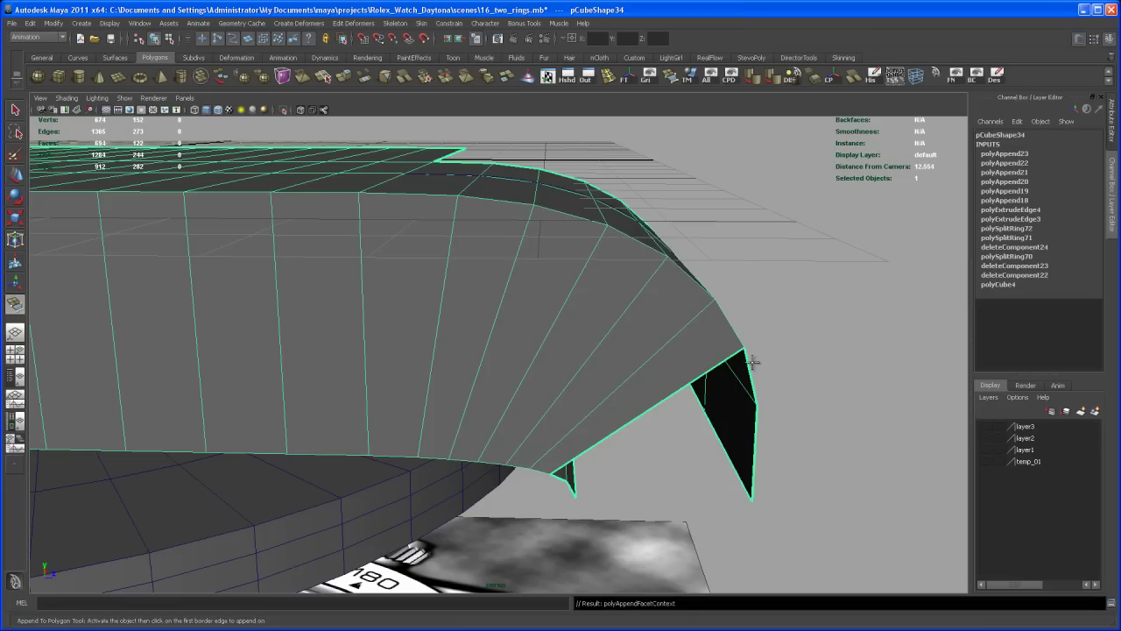
click(671, 412)
click(556, 476)
key(Return)
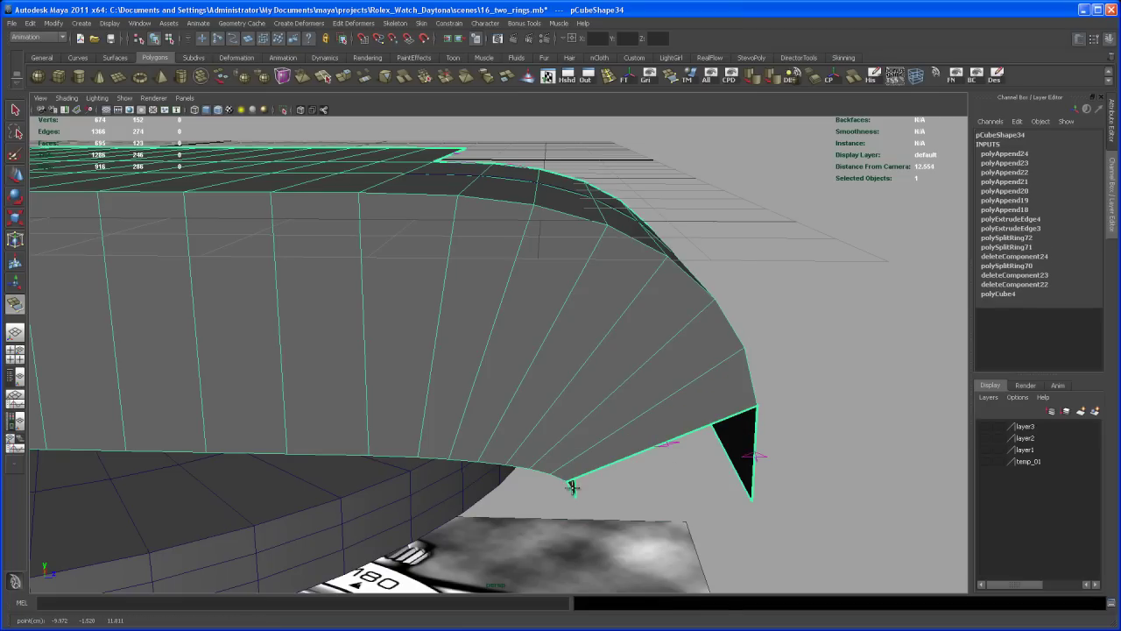
click(571, 487)
key(Return)
Step: Append four polygons between the upper and lower strips on the lug's inner side, starting at the block
alt+drag(785, 351, 553, 371)
mouse_move(552, 371)
alt+middle_down()
mouse_move(574, 385)
mouse_move(559, 368)
alt+middle_up()
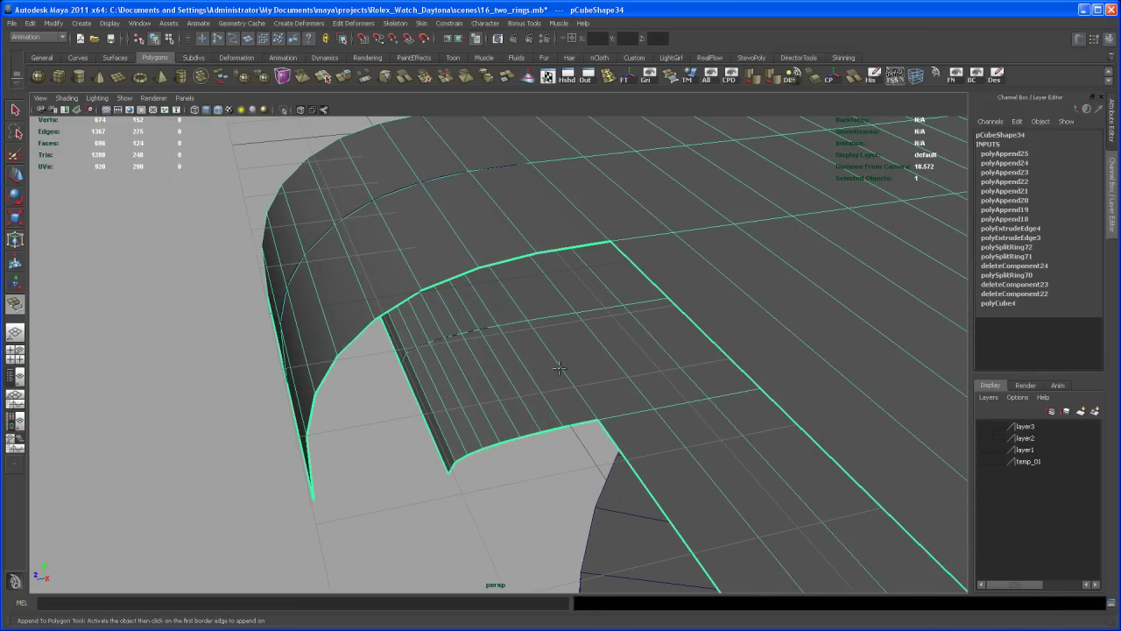
click(578, 251)
click(583, 424)
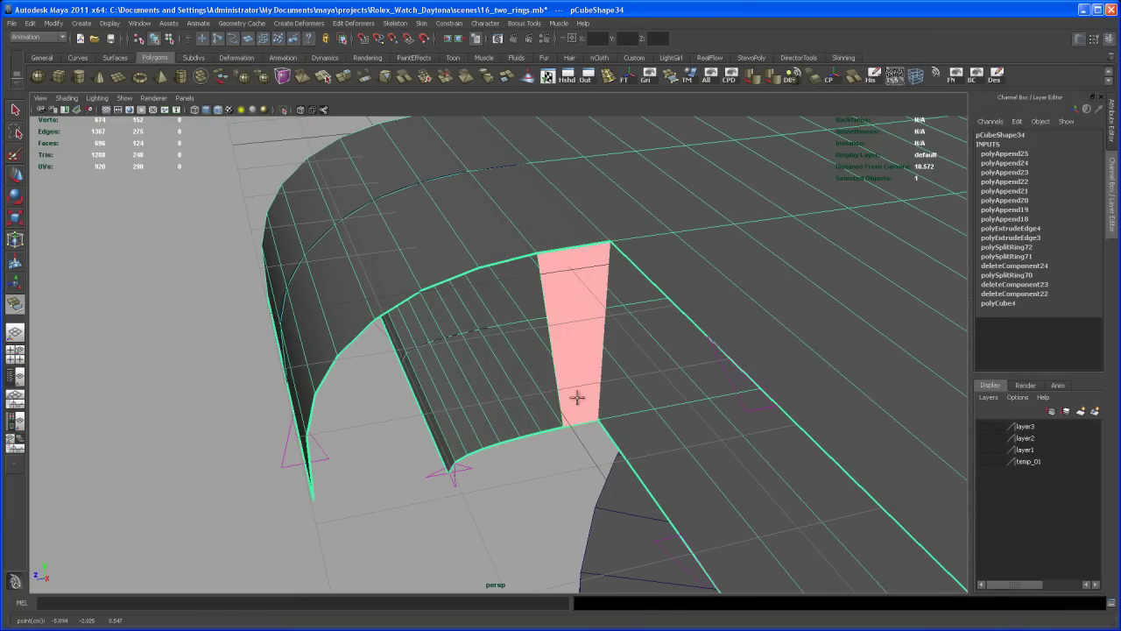
key(Return)
click(507, 262)
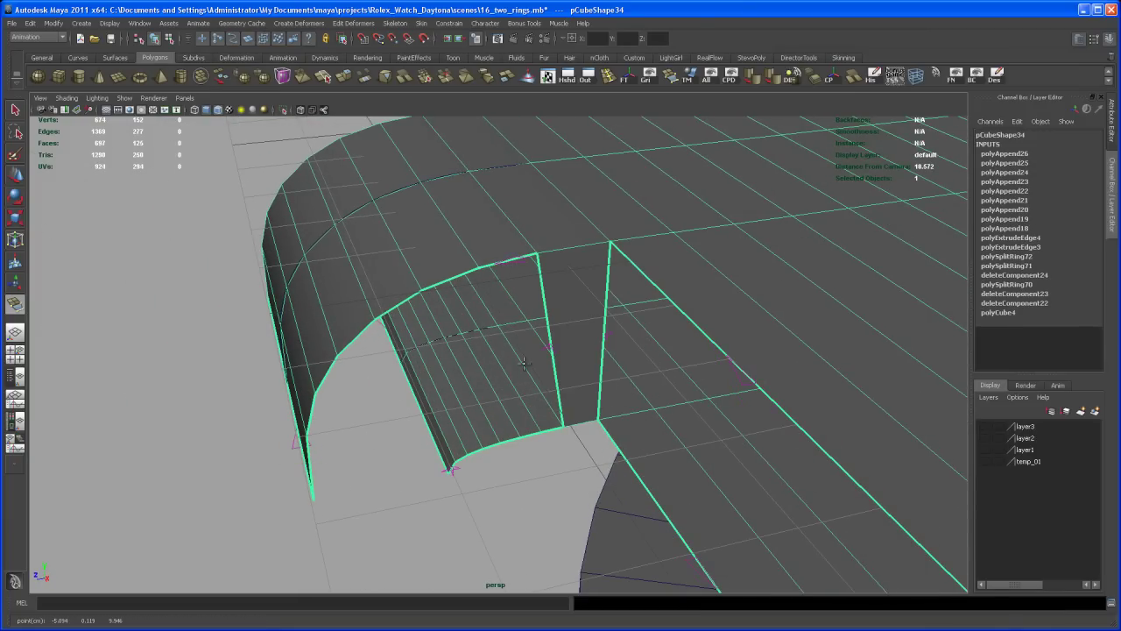
click(554, 432)
key(Return)
click(447, 280)
click(529, 437)
key(Return)
click(399, 303)
click(512, 441)
key(Return)
Step: Append the remaining four polygons on the lug's inner side, closing it around the bend to the tip
click(357, 335)
click(493, 438)
key(Return)
click(333, 377)
click(474, 451)
key(Return)
click(314, 404)
click(449, 454)
key(Return)
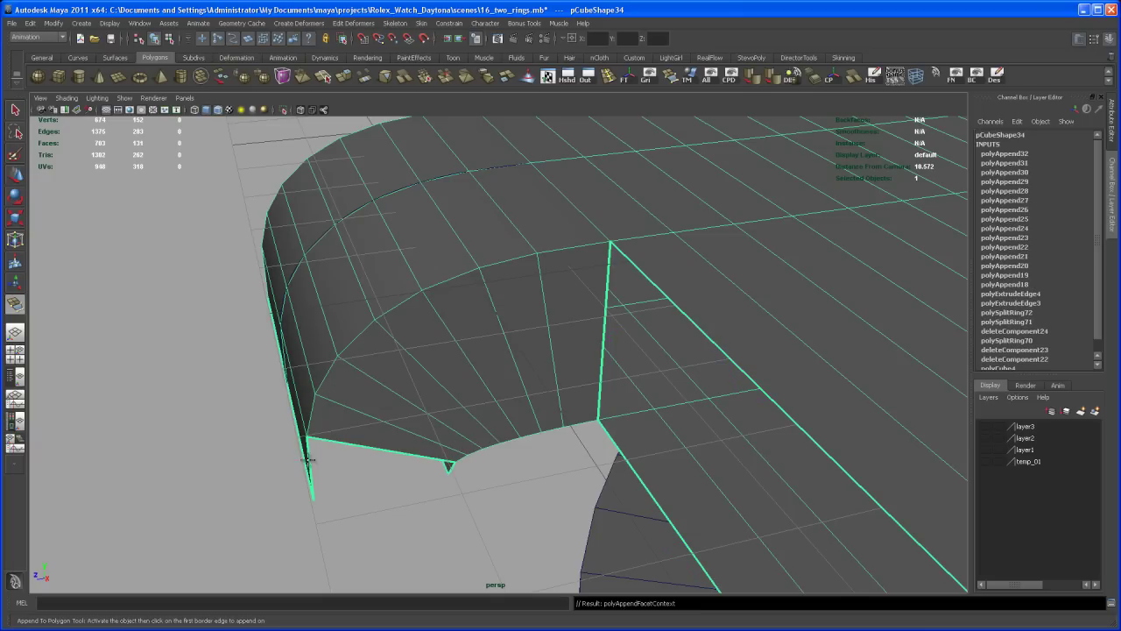
click(311, 460)
click(451, 464)
key(Return)
Step: Close the open end of the lug with two appended polygons between the tips of the upper and lower strips
alt+drag(520, 468, 707, 401)
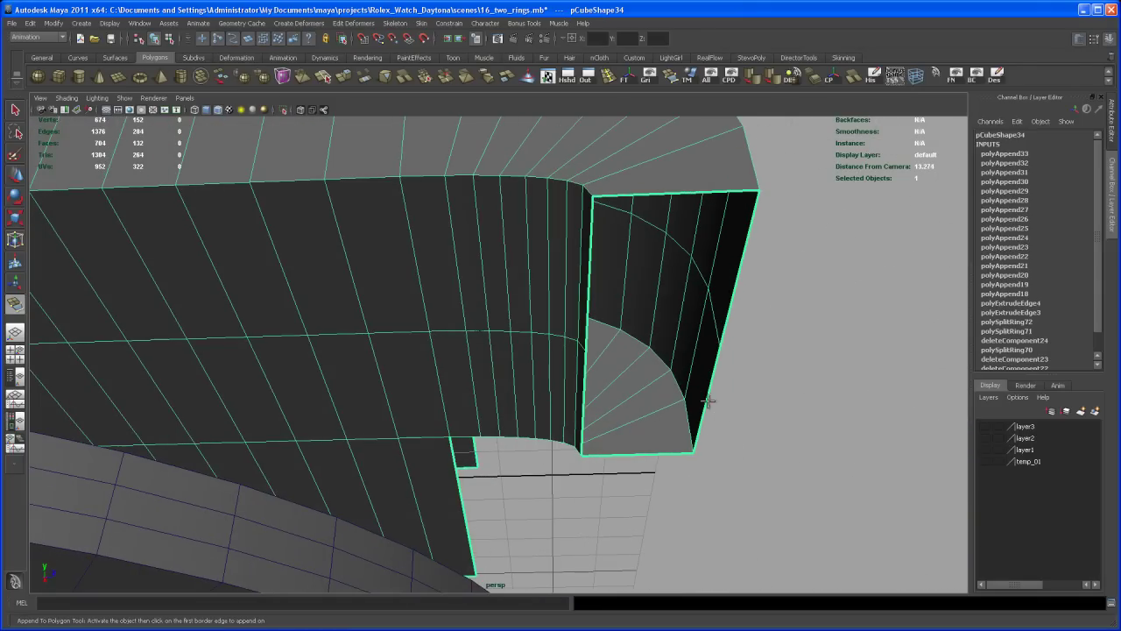
click(589, 266)
click(740, 266)
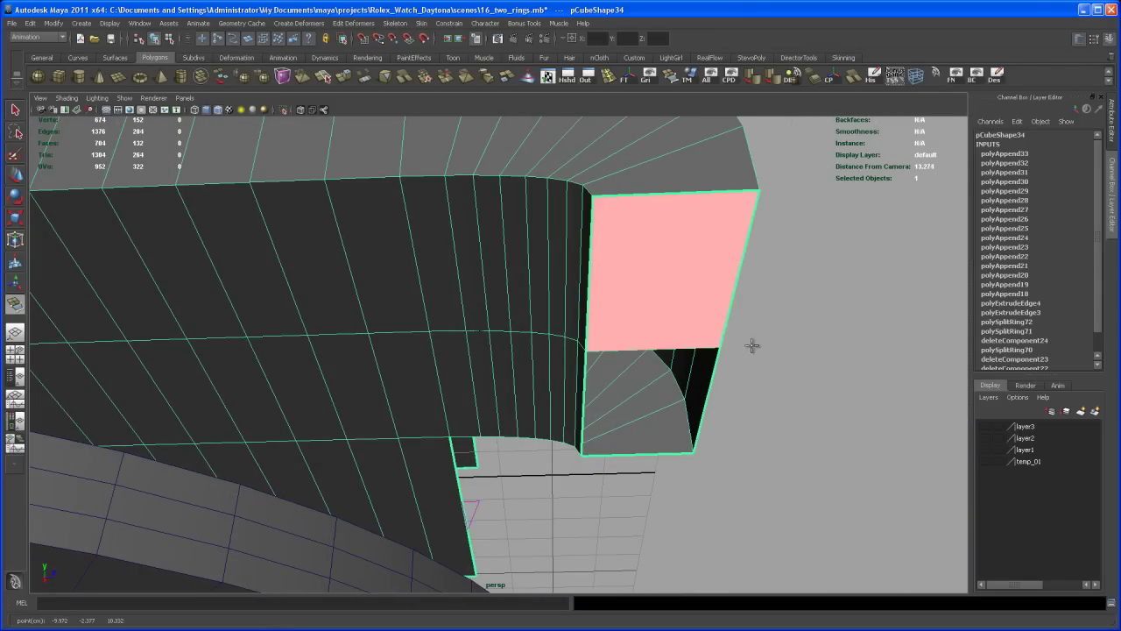
key(Return)
click(584, 403)
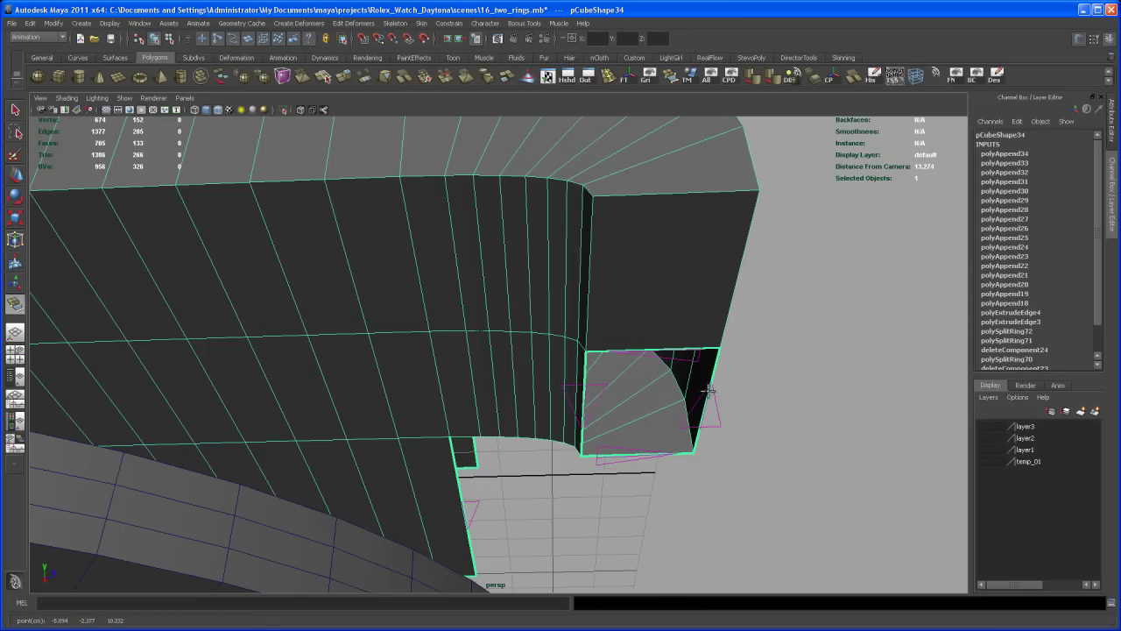
click(708, 391)
key(q)
Step: Append a polygon across the block's open end beside the lug, joining its upper and lower edges
alt+drag(754, 389, 492, 457)
alt+right_drag(492, 458, 512, 438)
key(g)
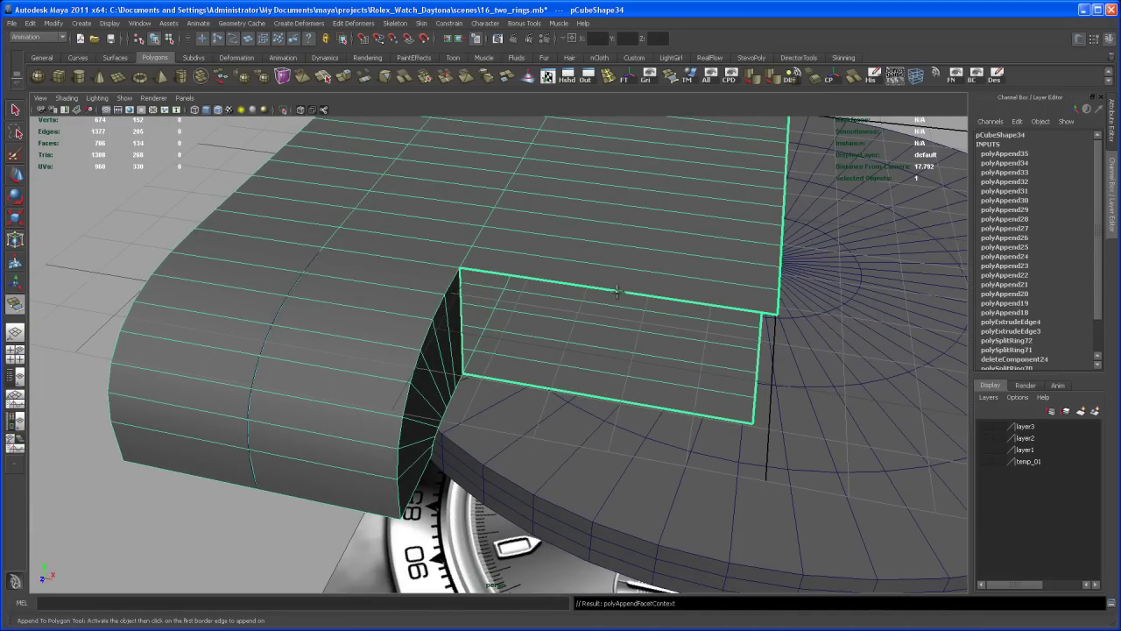
click(618, 292)
key(Return)
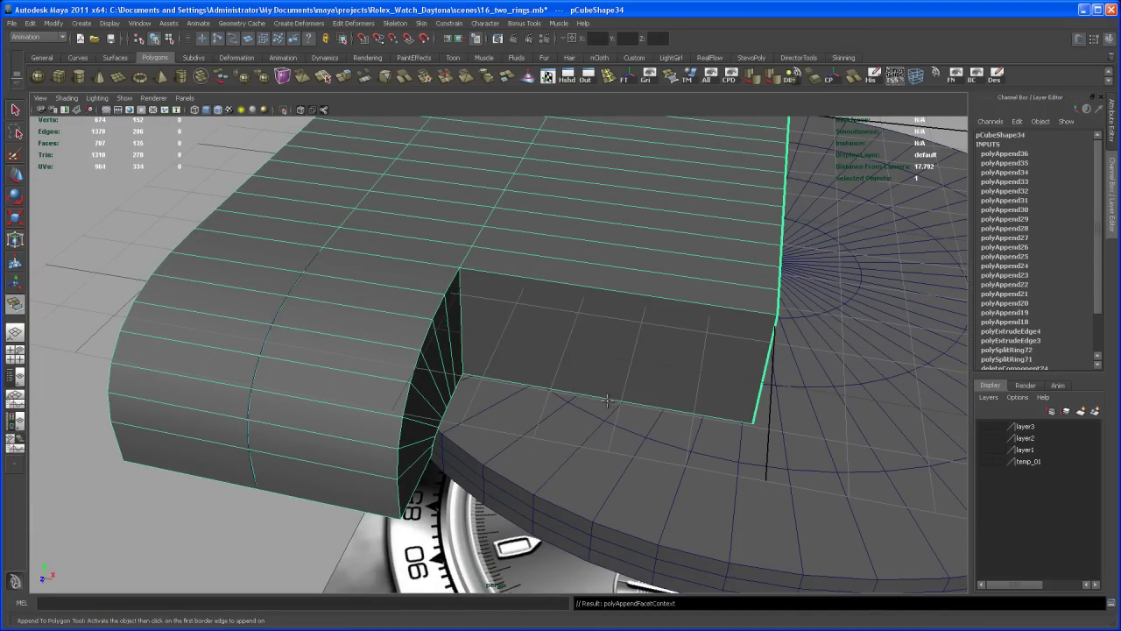
Step: Split the edge ring running through the newly closed end face and over the top of the block
alt+drag(570, 393, 543, 410)
alt+right_drag(543, 410, 616, 427)
key(q)
right_drag(667, 370, 671, 350)
click(664, 375)
alt+drag(666, 386, 601, 366)
ctrl+right_drag(608, 356, 610, 396)
Step: Set the edge ring split's type to Multi with 4 divisions
click(1007, 153)
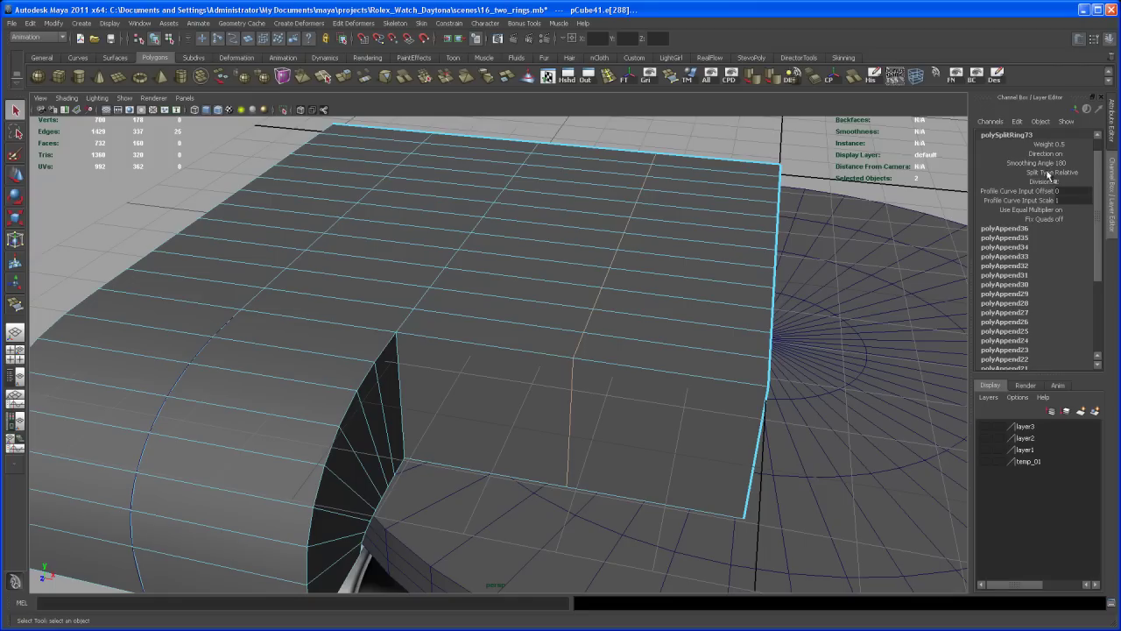
click(1070, 173)
click(1076, 207)
click(1063, 200)
key(Return)
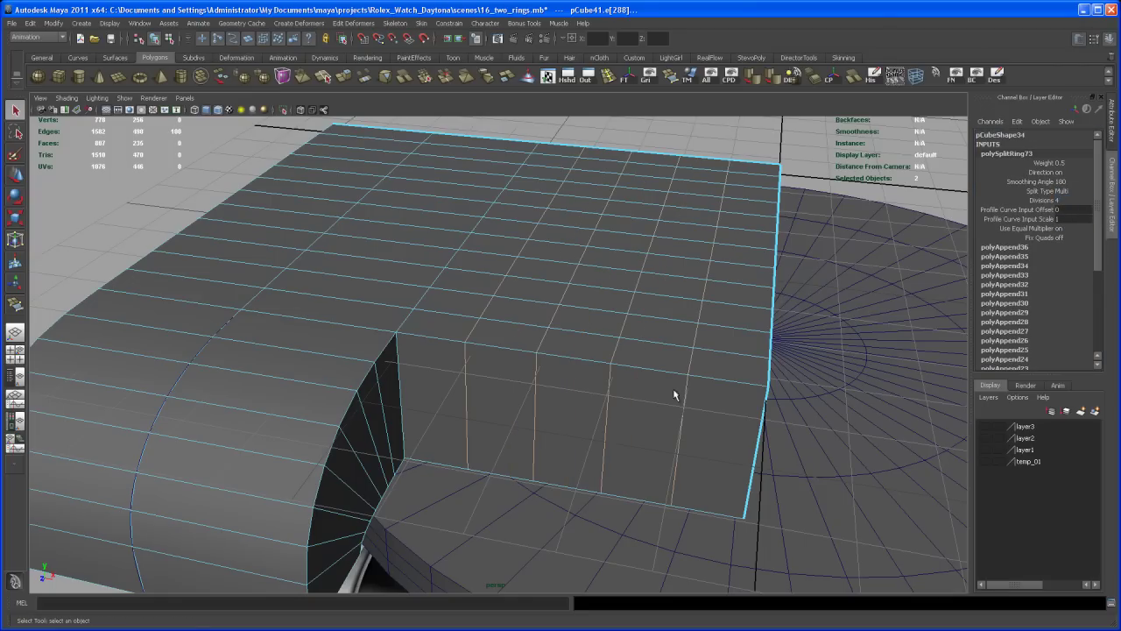
Step: Compare the subdivided block with the watch reference image in the top view
mouse_move(663, 401)
alt+mouse_down()
mouse_move(699, 393)
mouse_move(683, 405)
alt+mouse_up()
alt+right_drag(683, 406, 611, 399)
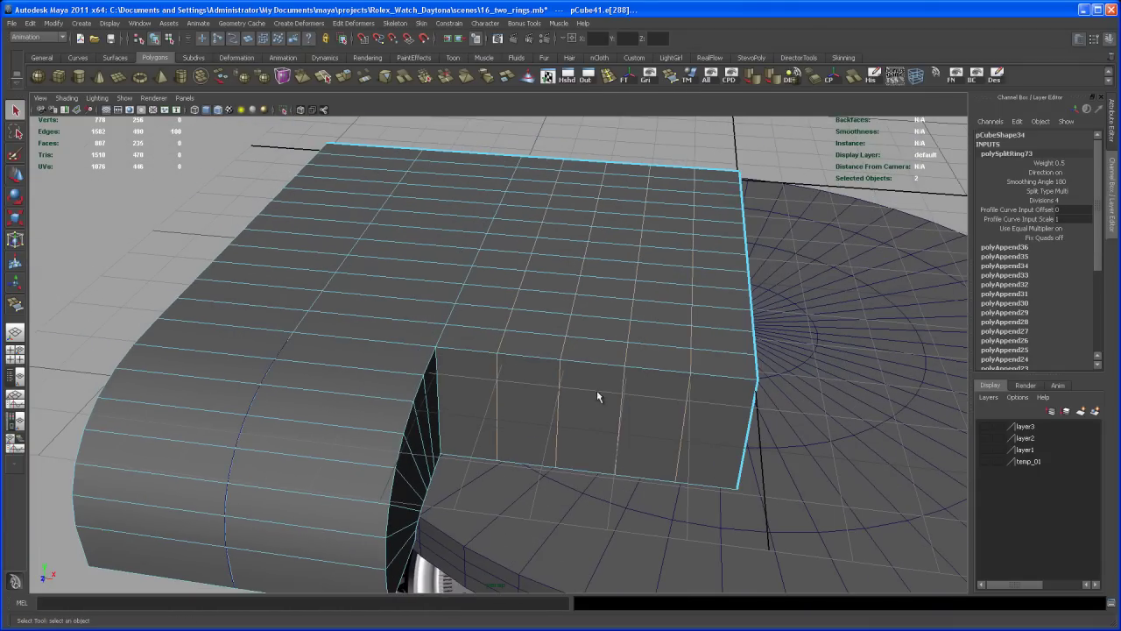
key(space)
key(space)
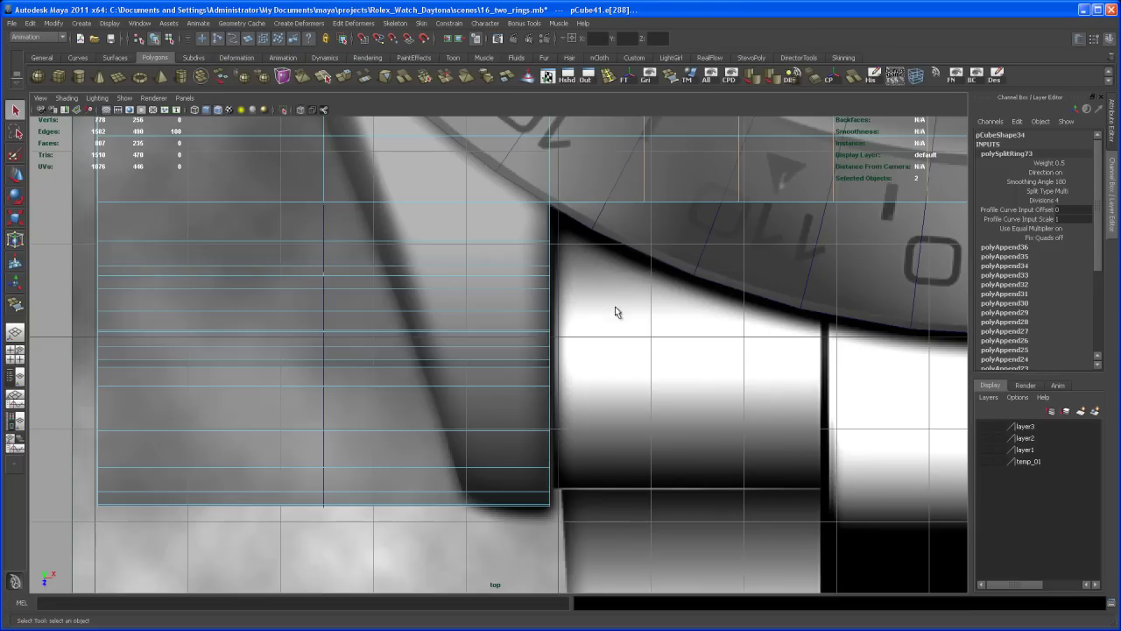
alt+middle_drag(660, 337, 426, 449)
alt+right_drag(466, 445, 499, 454)
alt+middle_drag(499, 454, 528, 516)
alt+right_drag(528, 516, 460, 413)
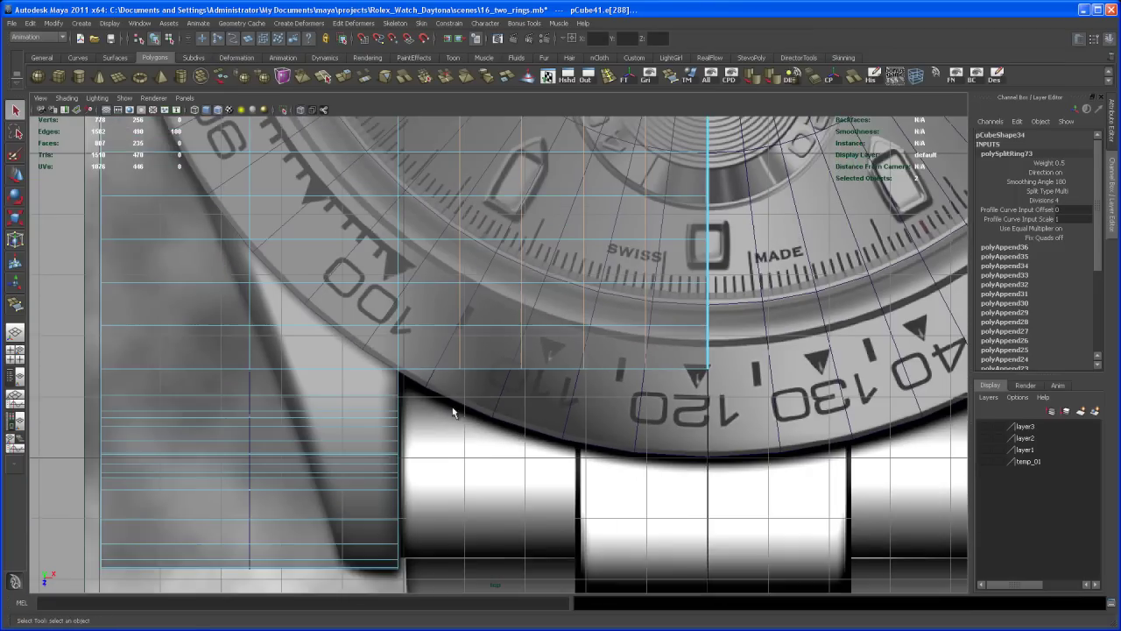
alt+middle_drag(460, 412, 469, 446)
Step: Move the lower vertices of the new edge loop nearest the lug outward so the end one meets the bezel's outer edge
mouse_move(457, 314)
right_down()
mouse_move(438, 312)
mouse_move(447, 312)
right_up()
alt+middle_drag(448, 312, 460, 263)
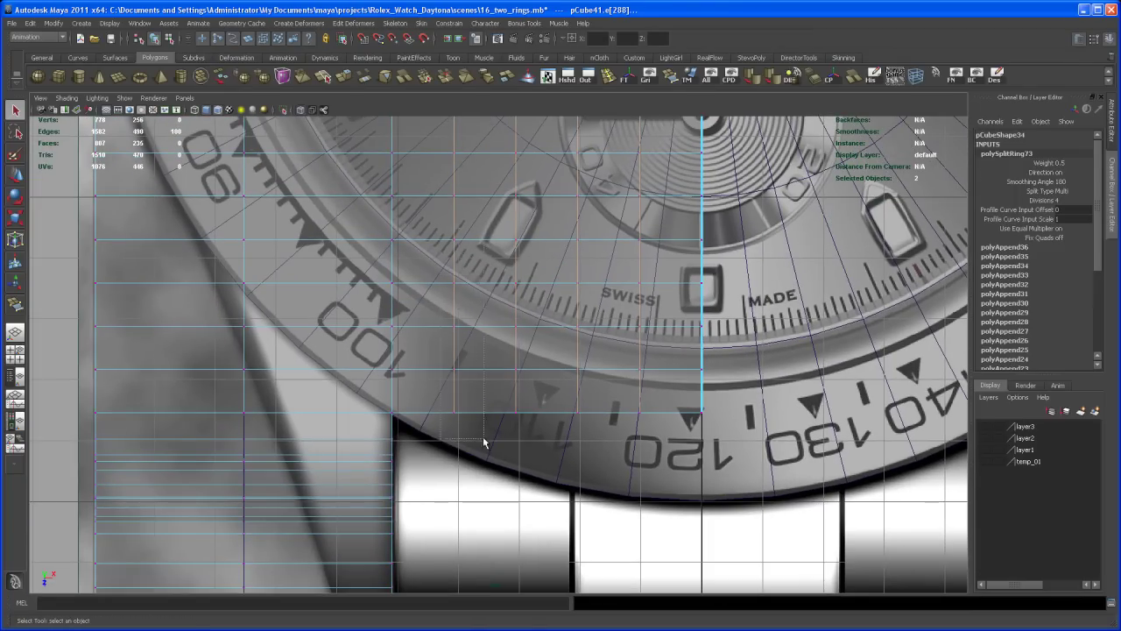
drag(441, 230, 478, 425)
alt+middle_drag(472, 391, 497, 392)
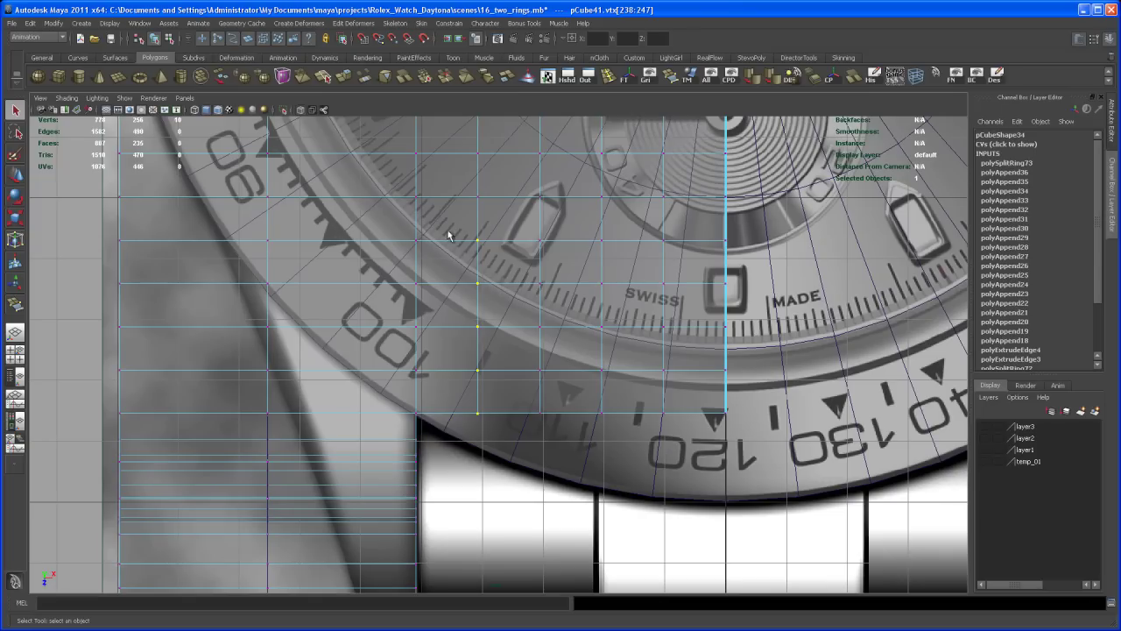
alt+middle_drag(463, 244, 450, 298)
alt+right_drag(451, 321, 499, 370)
alt+middle_drag(500, 370, 503, 348)
key(w)
alt+middle_drag(464, 385, 496, 282)
alt+right_drag(501, 333, 639, 438)
alt+right_drag(523, 356, 611, 399)
alt+middle_drag(610, 398, 615, 470)
drag(496, 258, 492, 355)
alt+right_drag(684, 491, 533, 394)
alt+middle_drag(537, 448, 536, 416)
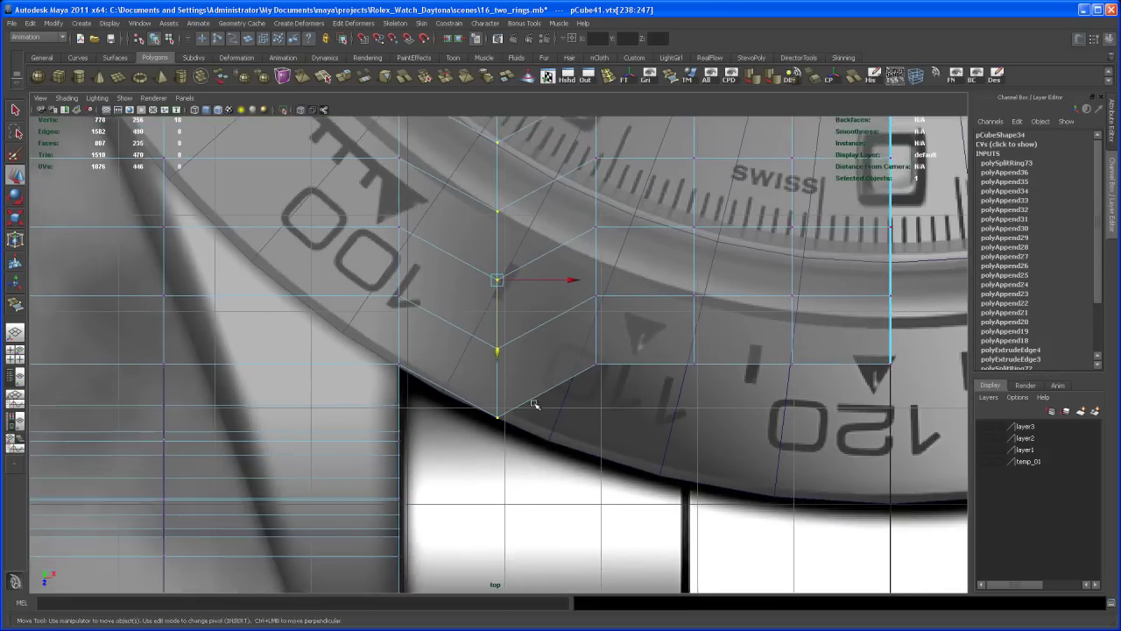
Step: Fine-tune the moved vertex column so its end vertex sits exactly on the bezel's outer edge
alt+right_drag(535, 416, 880, 587)
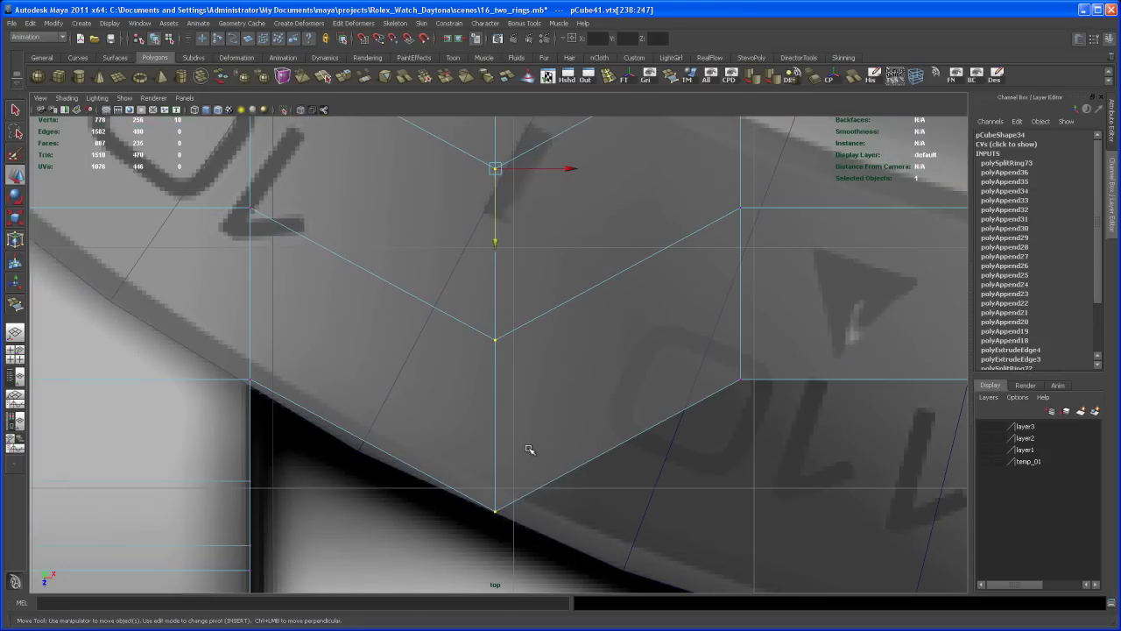
alt+middle_drag(529, 448, 532, 469)
alt+middle_drag(515, 335, 519, 279)
alt+right_drag(519, 279, 631, 351)
alt+middle_drag(631, 350, 629, 379)
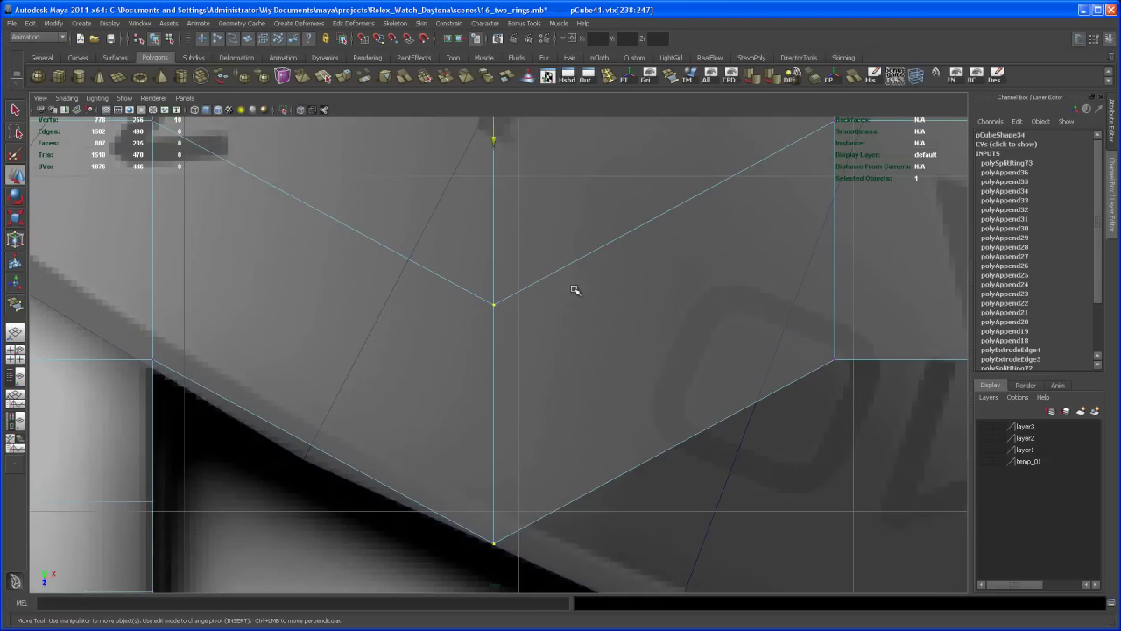
drag(492, 142, 496, 144)
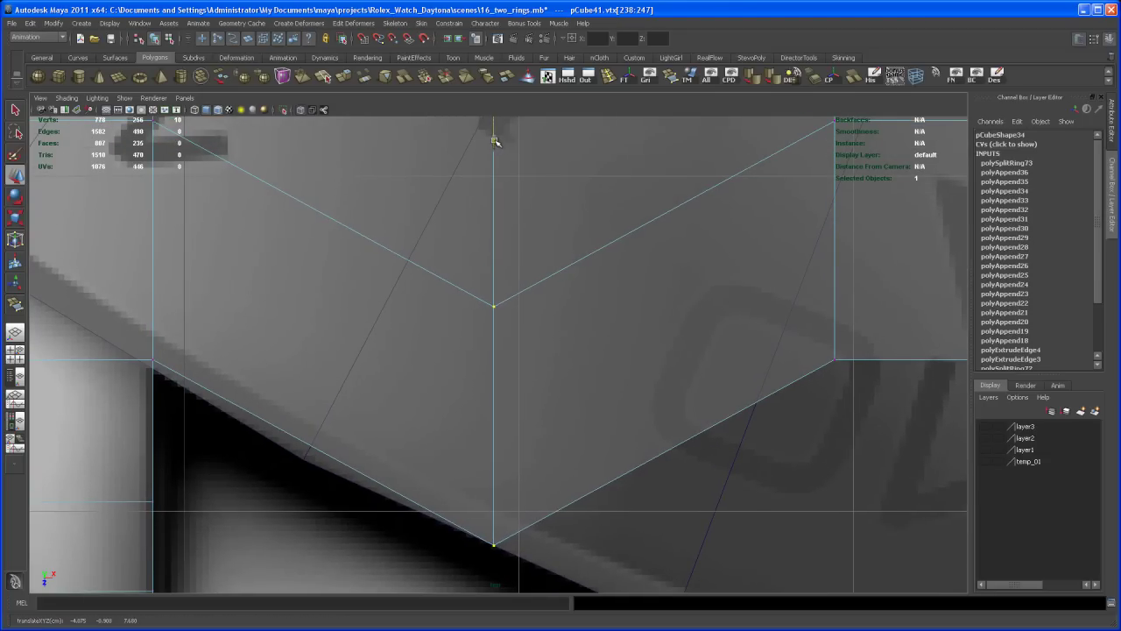
Step: Move the lower vertices of the second edge loop from the lug outward so the end vertex sits on the bezel's outer edge
alt+right_drag(777, 249, 584, 198)
alt+middle_drag(585, 198, 540, 253)
drag(546, 421, 518, 446)
alt+right_drag(481, 432, 617, 531)
alt+middle_drag(617, 531, 586, 384)
alt+right_drag(586, 384, 806, 597)
alt+middle_drag(488, 397, 526, 409)
alt+right_drag(526, 408, 659, 412)
drag(537, 155, 535, 166)
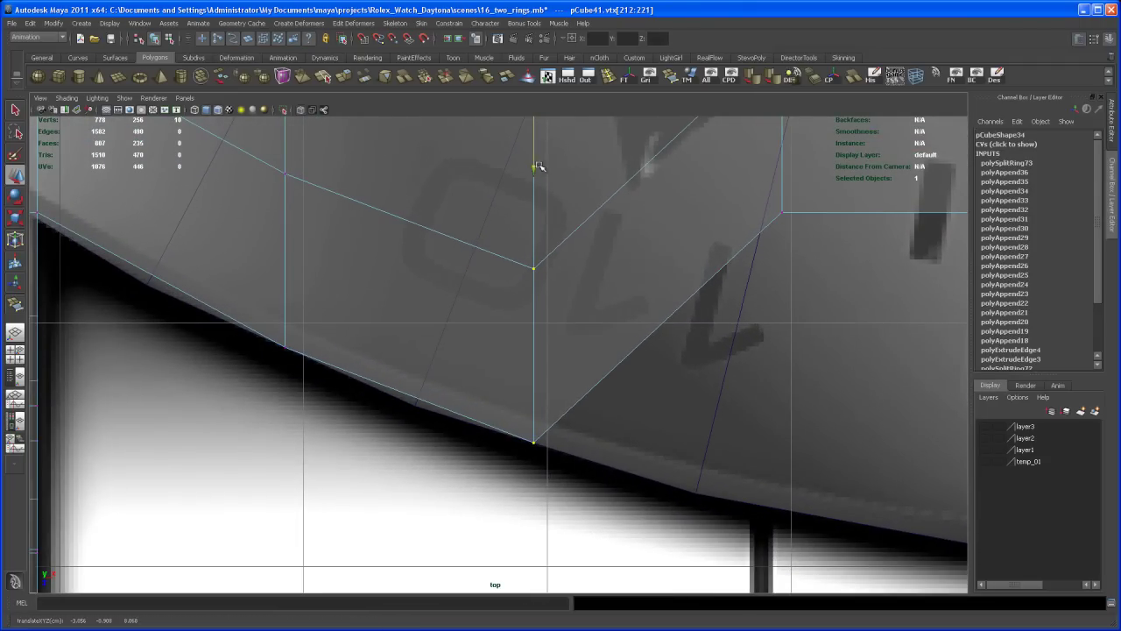
Step: Move the lower five vertex rows of the third edge loop from the lug outward to meet the bezel's outer edge
scroll(533, 426, down, 5)
drag(473, 188, 518, 390)
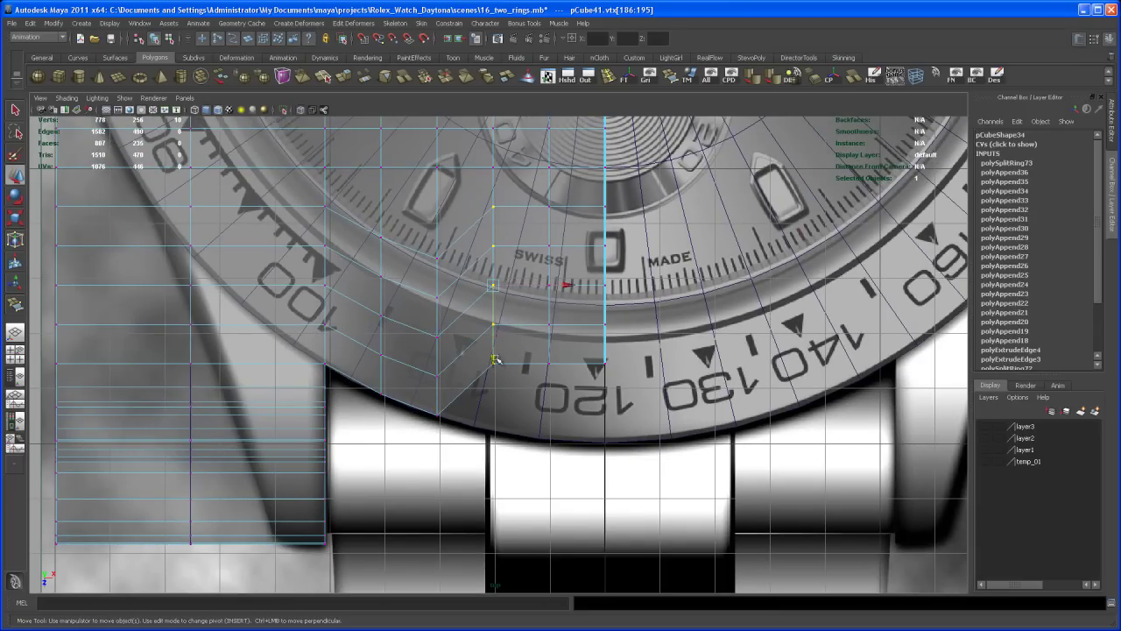
middle_drag(495, 364, 490, 427)
scroll(454, 412, up, 10)
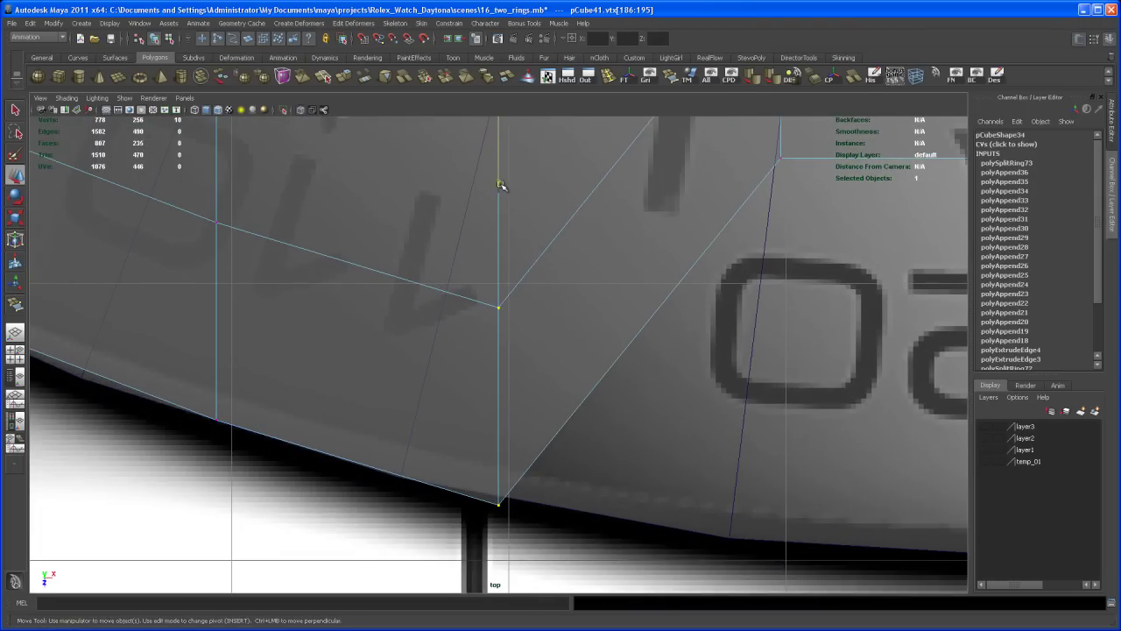
middle_drag(498, 183, 500, 173)
Step: Fit the lower vertices of the edge loop beside the block's centre line to the bezel's outer edge
scroll(499, 176, down, 10)
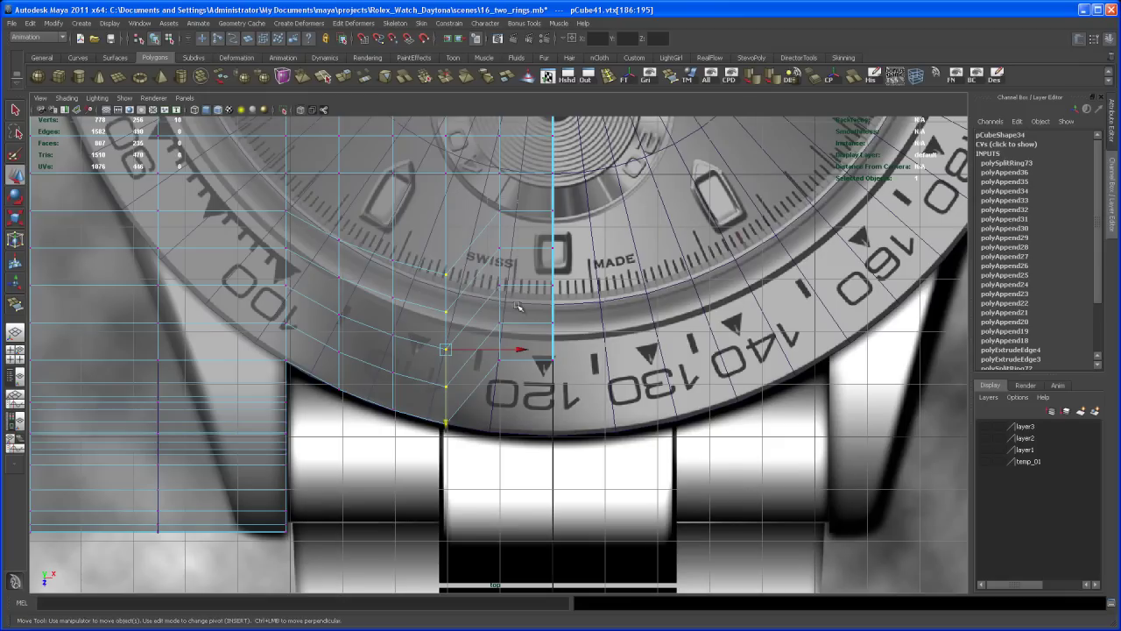
drag(515, 304, 524, 369)
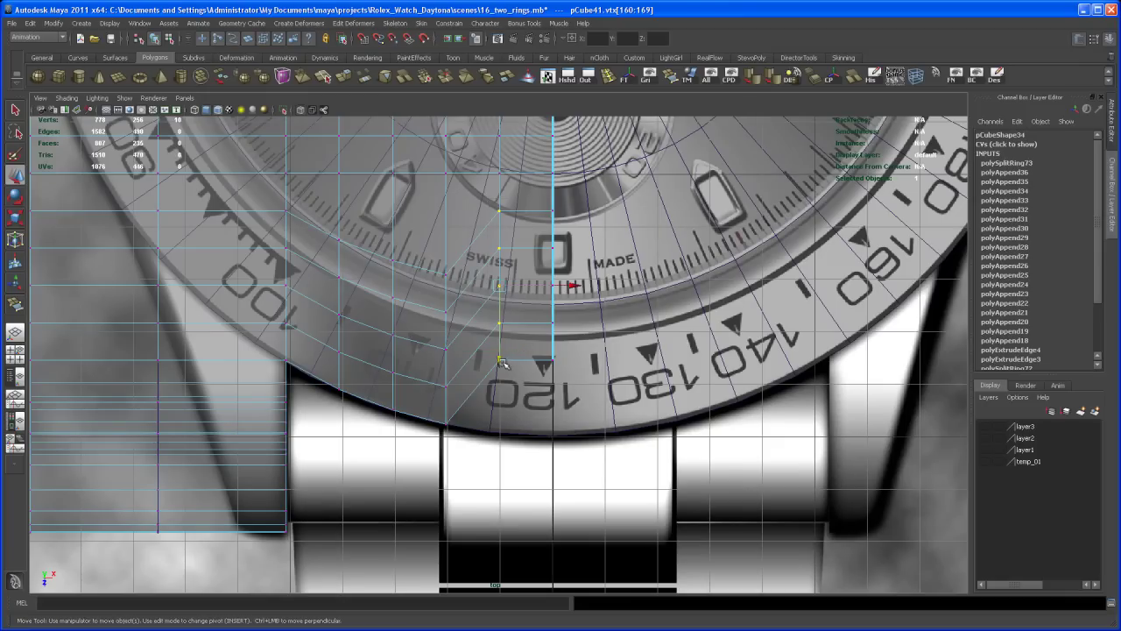
scroll(492, 427, up, 5)
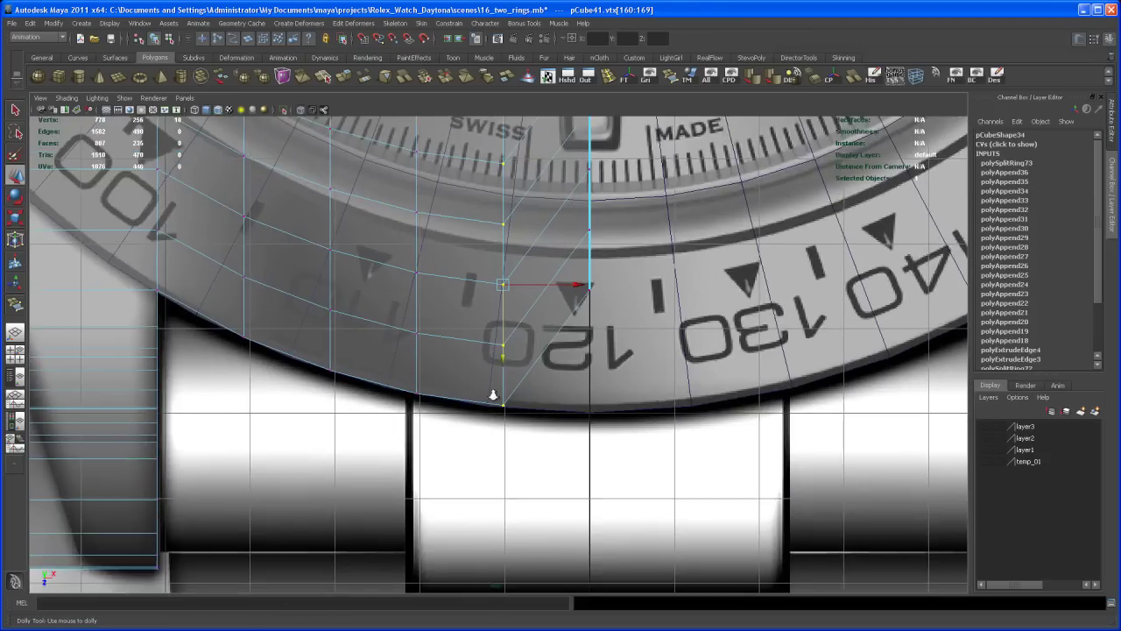
scroll(591, 434, up, 5)
drag(514, 229, 515, 238)
Step: Move the lower vertices on the block's centre-line edge outward and align the end vertex exactly with the bezel's lowest point
scroll(513, 247, down, 8)
drag(558, 281, 591, 400)
drag(537, 341, 537, 434)
click(558, 458)
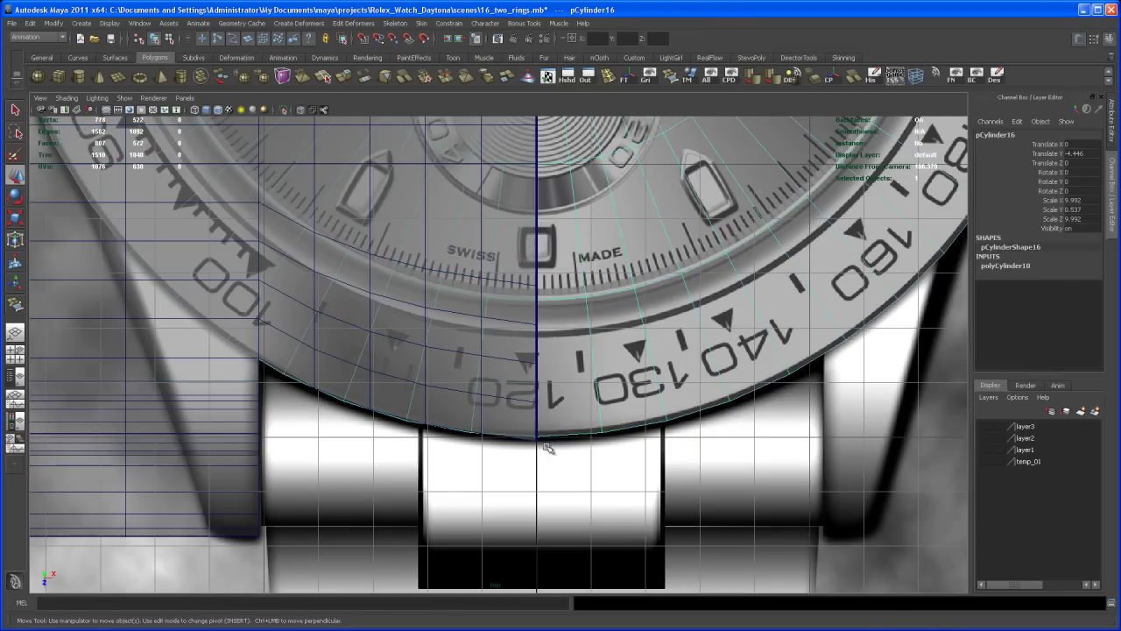
key(ctrl+z)
alt+right_drag(481, 458, 659, 517)
alt+middle_drag(659, 517, 588, 381)
alt+right_drag(588, 381, 832, 552)
alt+right_drag(613, 411, 754, 460)
alt+middle_drag(634, 413, 687, 585)
alt+right_drag(686, 584, 704, 581)
alt+middle_drag(703, 581, 687, 538)
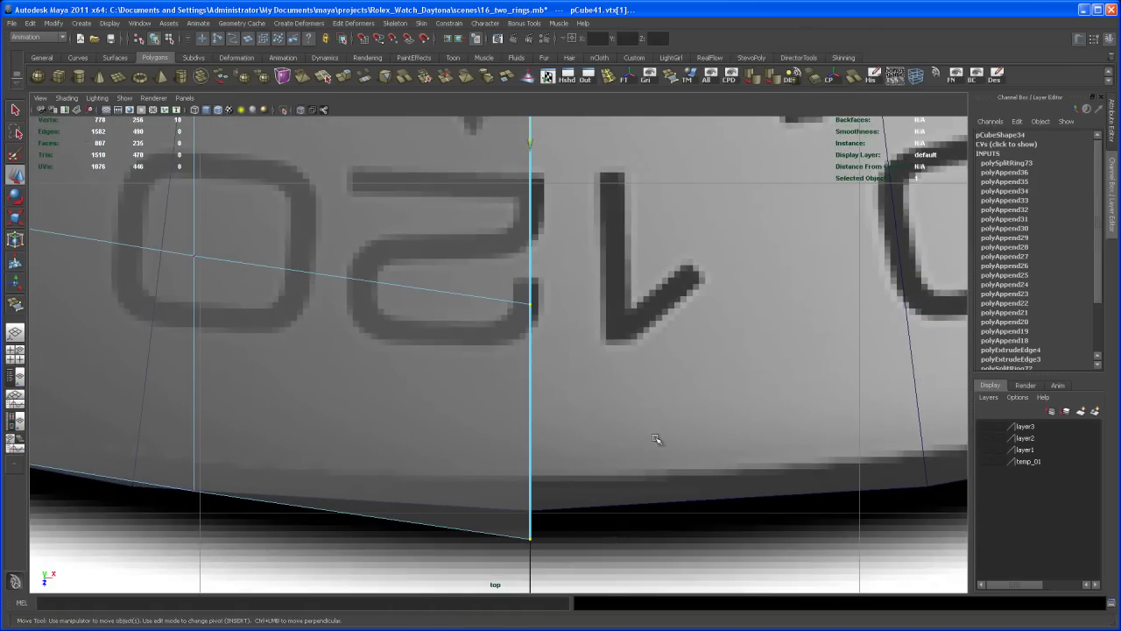
click(534, 133)
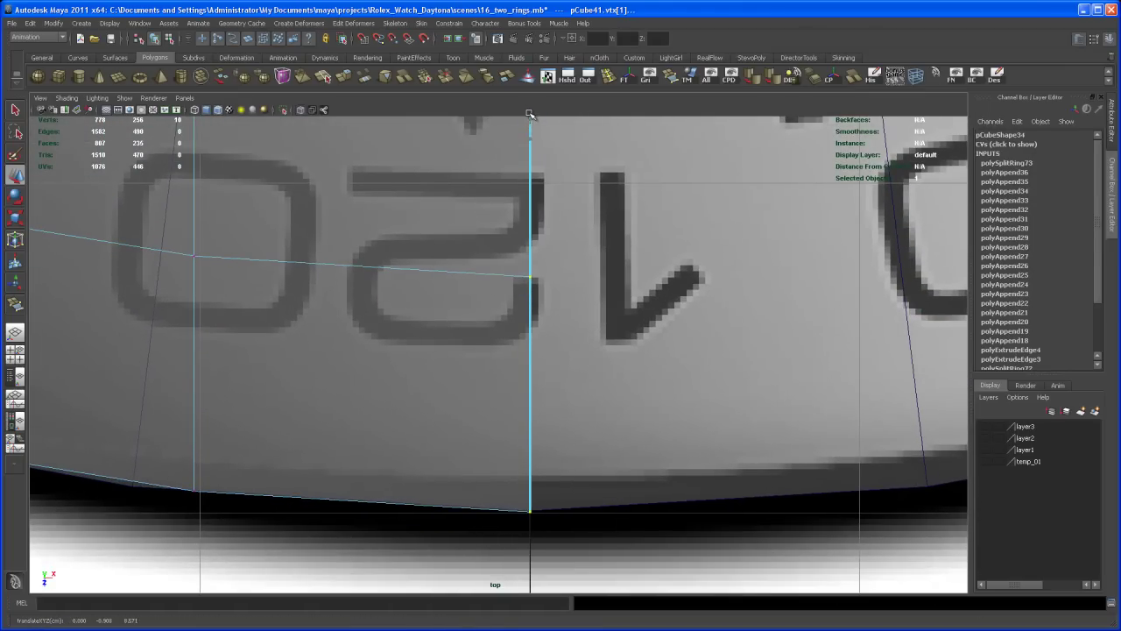
Step: Inspect the curved end face of the case block from several angles in the perspective view
scroll(597, 350, down, 10)
key(space)
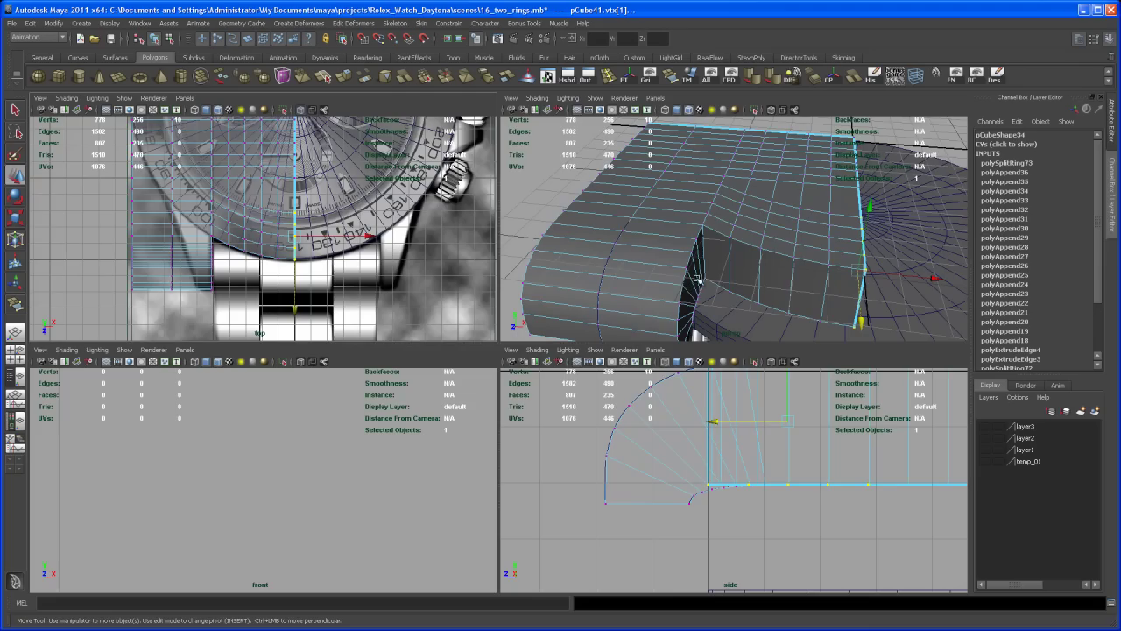
key(space)
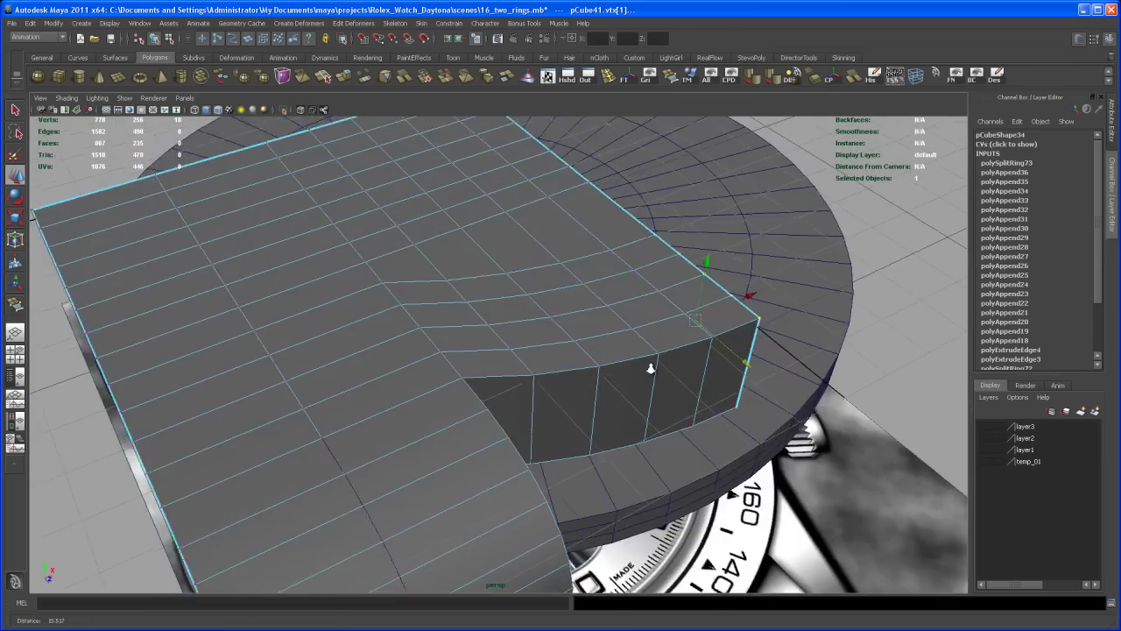
alt+drag(650, 369, 558, 400)
alt+middle_drag(609, 405, 551, 420)
alt+right_drag(551, 421, 593, 415)
alt+middle_drag(555, 450, 584, 415)
alt+drag(584, 414, 608, 430)
Step: Compare the block's straight outer side with the bezel outline in the top view
key(space)
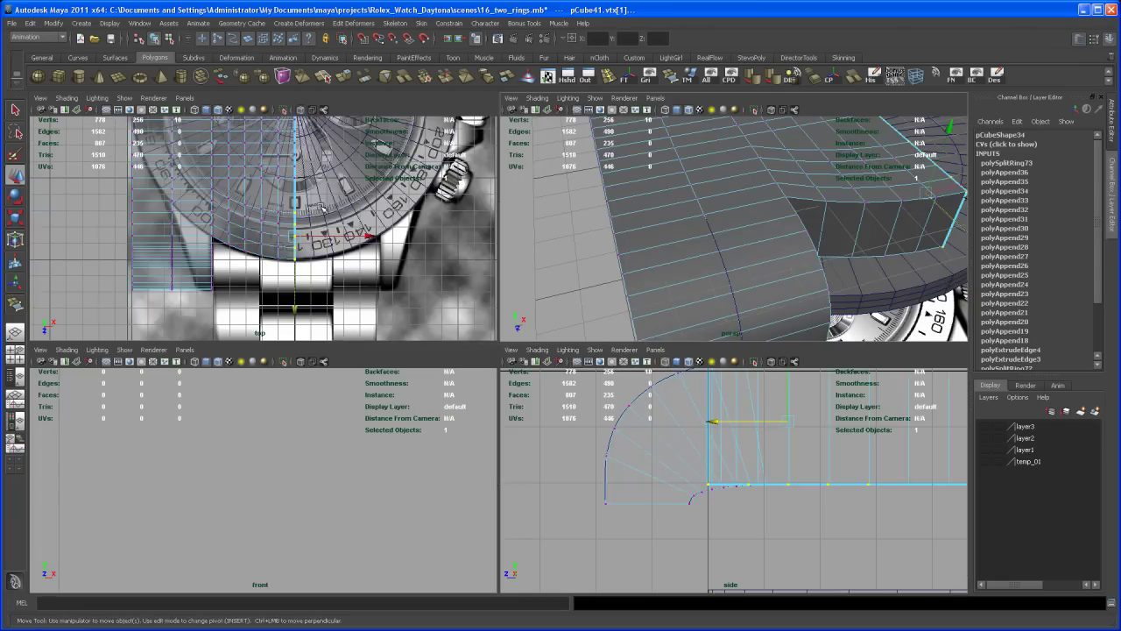
key(space)
scroll(570, 503, up, 6)
alt+middle_drag(569, 503, 656, 421)
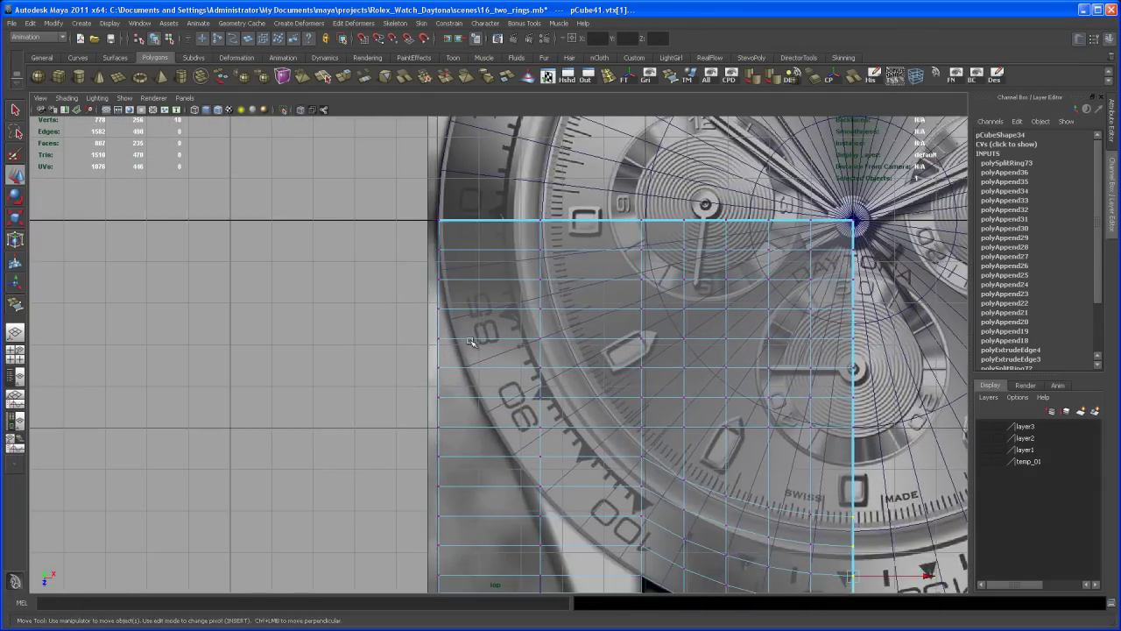
alt+right_drag(427, 310, 578, 297)
alt+middle_drag(578, 298, 565, 403)
alt+right_drag(442, 331, 476, 325)
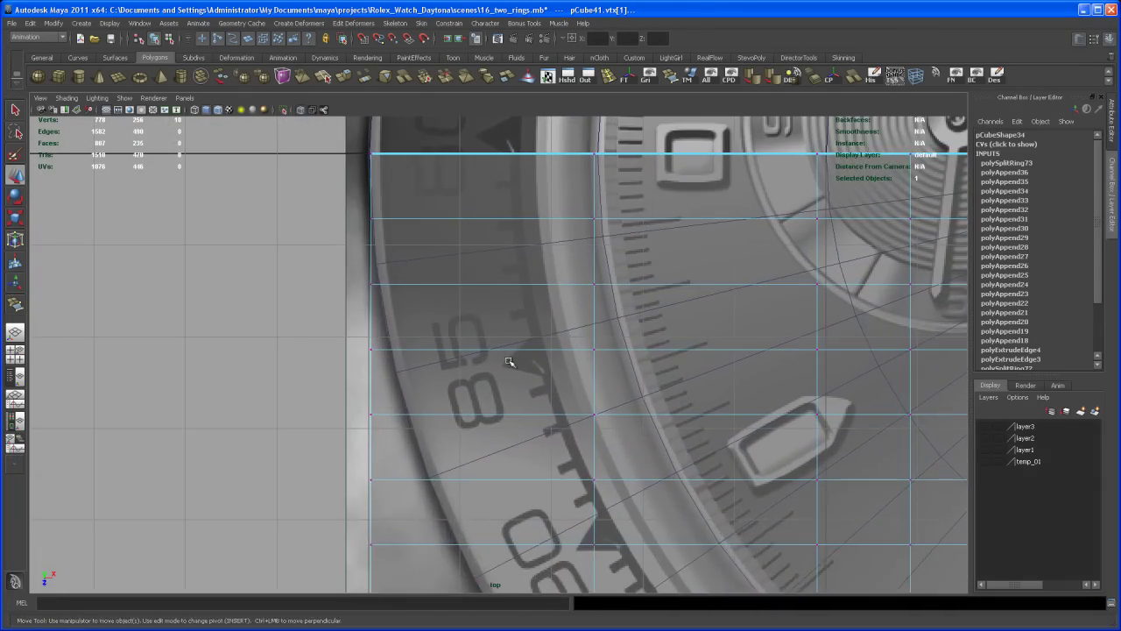
alt+middle_drag(475, 325, 476, 380)
alt+right_drag(357, 292, 389, 357)
alt+middle_drag(390, 357, 417, 349)
drag(405, 278, 405, 277)
scroll(473, 336, up, 6)
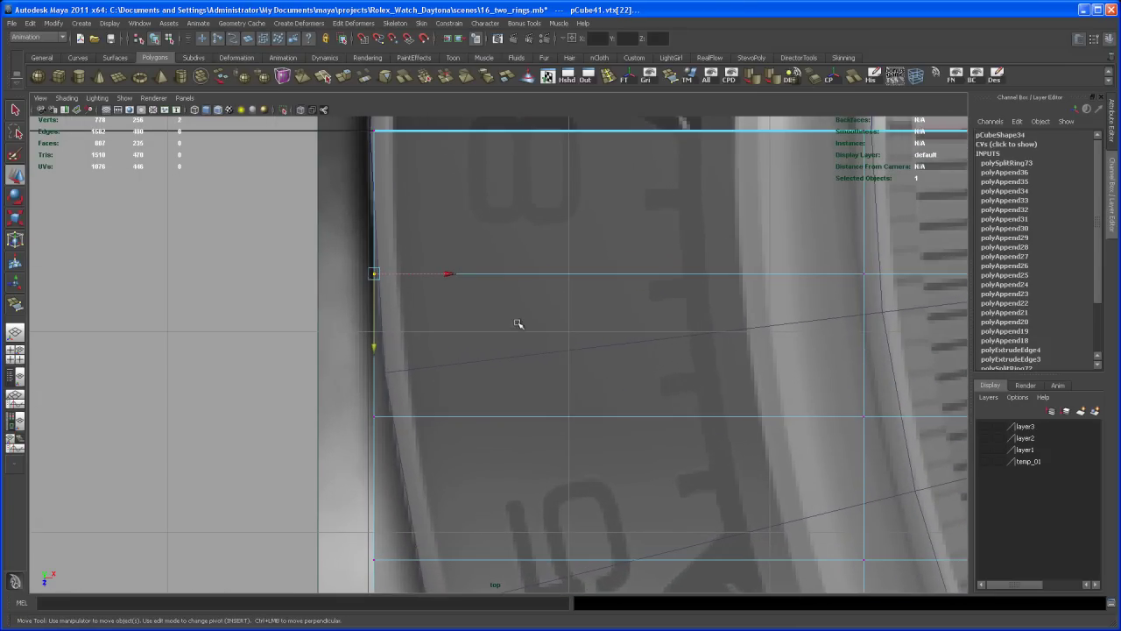
alt+middle_drag(514, 361, 522, 313)
alt+right_drag(523, 313, 426, 254)
alt+middle_drag(501, 446, 457, 307)
alt+right_drag(456, 308, 406, 273)
alt+middle_drag(412, 175, 413, 252)
alt+right_drag(414, 252, 364, 185)
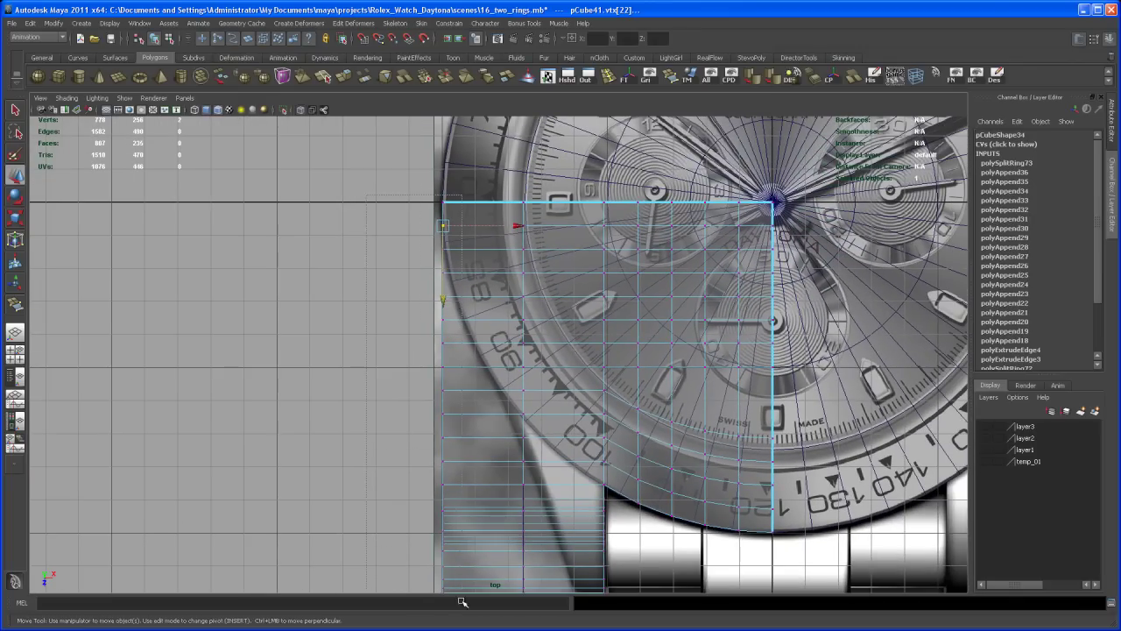
Step: Move the block's whole outer vertex column sideways so its corner on the horizontal centre line meets the bezel's outer edge
drag(462, 606, 462, 604)
alt+middle_drag(423, 516, 410, 479)
alt+right_drag(411, 478, 508, 365)
alt+middle_drag(508, 365, 551, 476)
alt+right_drag(551, 476, 567, 436)
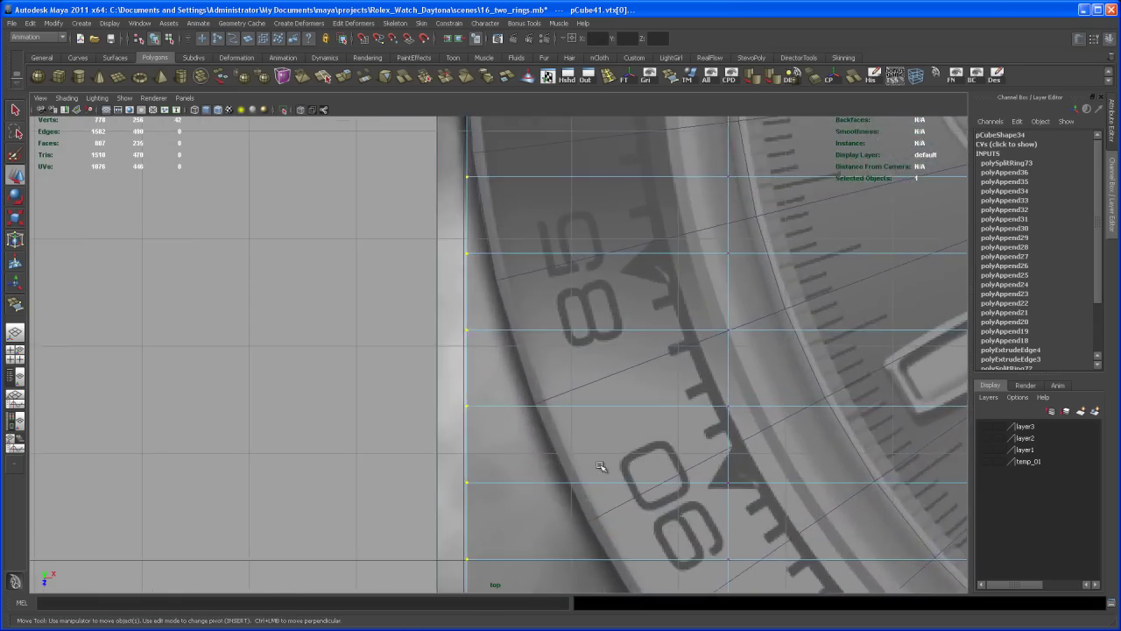
alt+middle_drag(567, 436, 521, 376)
drag(488, 511, 484, 513)
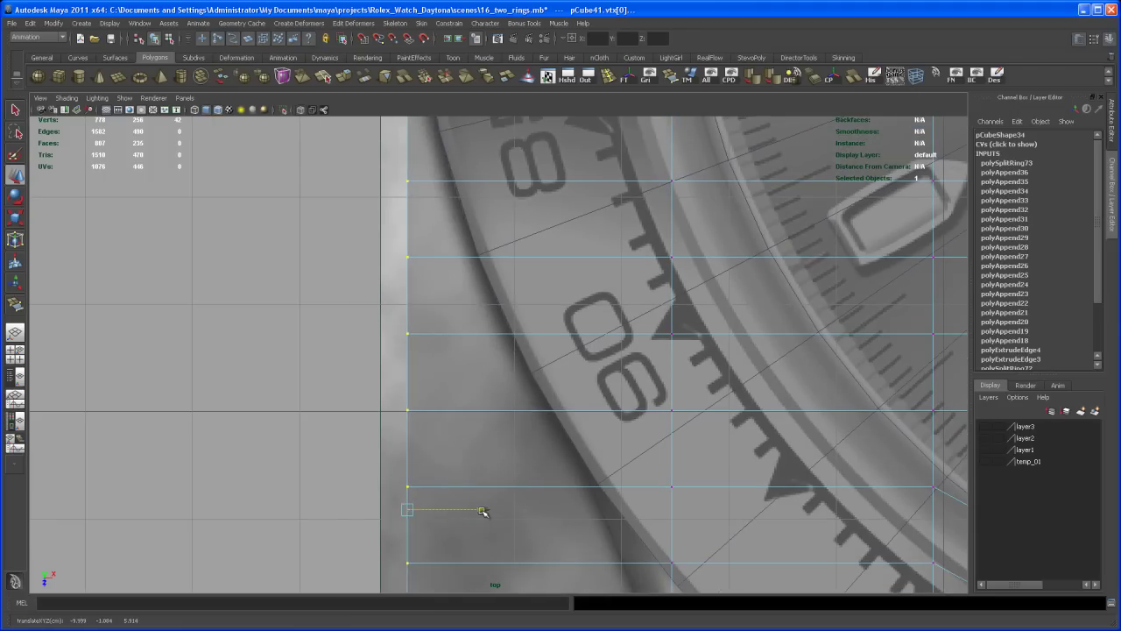
alt+middle_drag(436, 184, 468, 413)
alt+right_drag(467, 413, 492, 385)
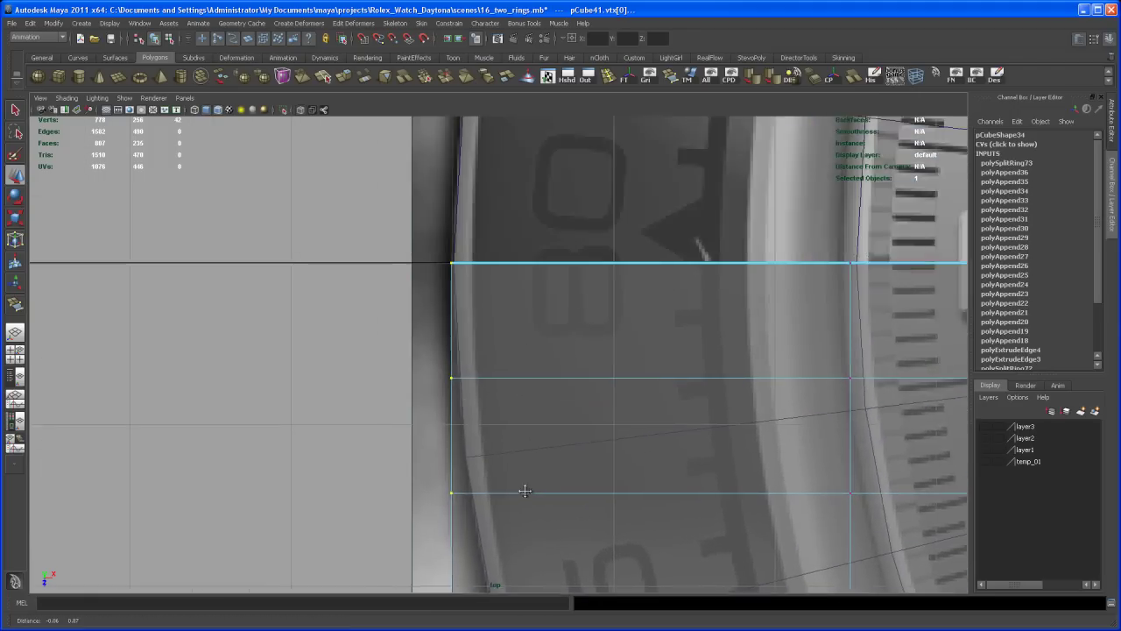
alt+right_drag(513, 518, 750, 578)
alt+right_drag(495, 403, 692, 455)
middle_drag(451, 256, 455, 257)
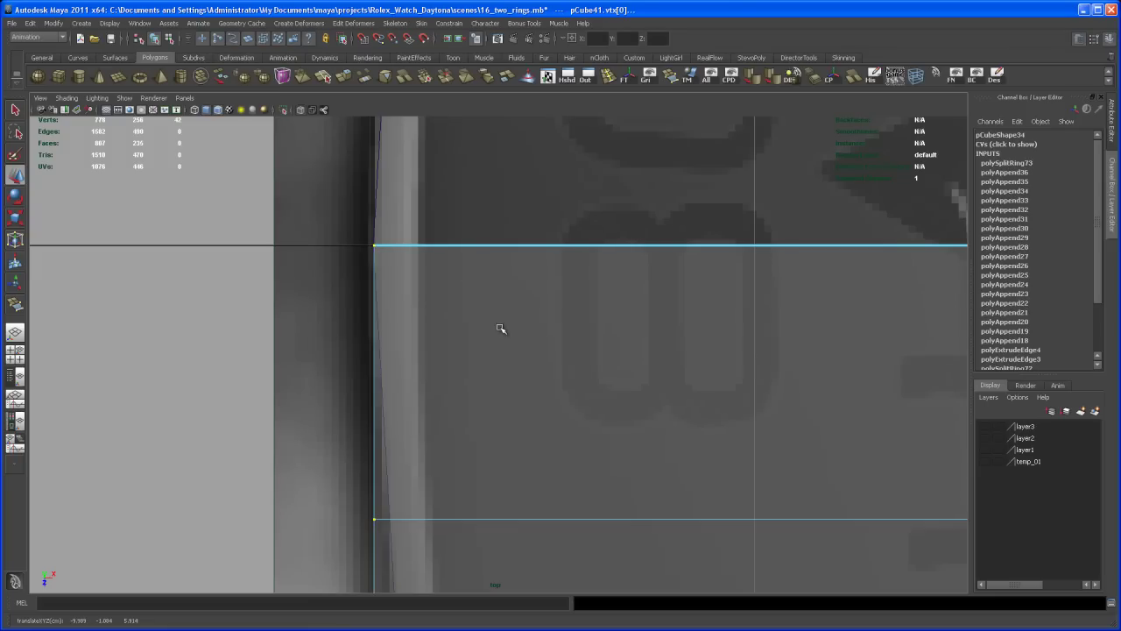
Step: Move the outer-side vertices of the first three rows below the horizontal centre line inward onto the bezel's outer edge
scroll(483, 334, down, 4)
alt+middle_drag(479, 335, 431, 272)
drag(379, 305, 410, 332)
alt+middle_drag(418, 340, 424, 305)
scroll(535, 377, up, 4)
drag(406, 219, 420, 223)
alt+middle_drag(374, 387, 377, 245)
drag(327, 317, 446, 333)
alt+middle_drag(465, 405, 485, 218)
drag(336, 365, 515, 398)
alt+middle_drag(447, 562, 429, 355)
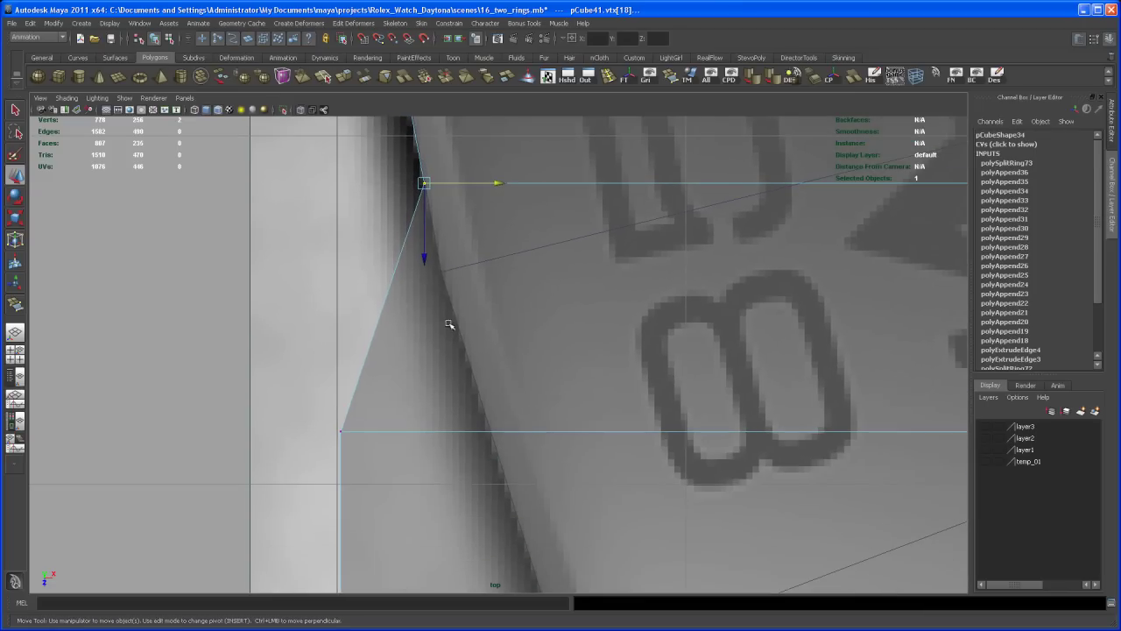
Step: Move the outer-side vertices of the fourth and fifth rows inward onto the bezel's outer edge
drag(314, 423, 346, 441)
alt+middle_drag(414, 441, 393, 367)
drag(390, 354, 543, 378)
alt+middle_drag(543, 378, 438, 170)
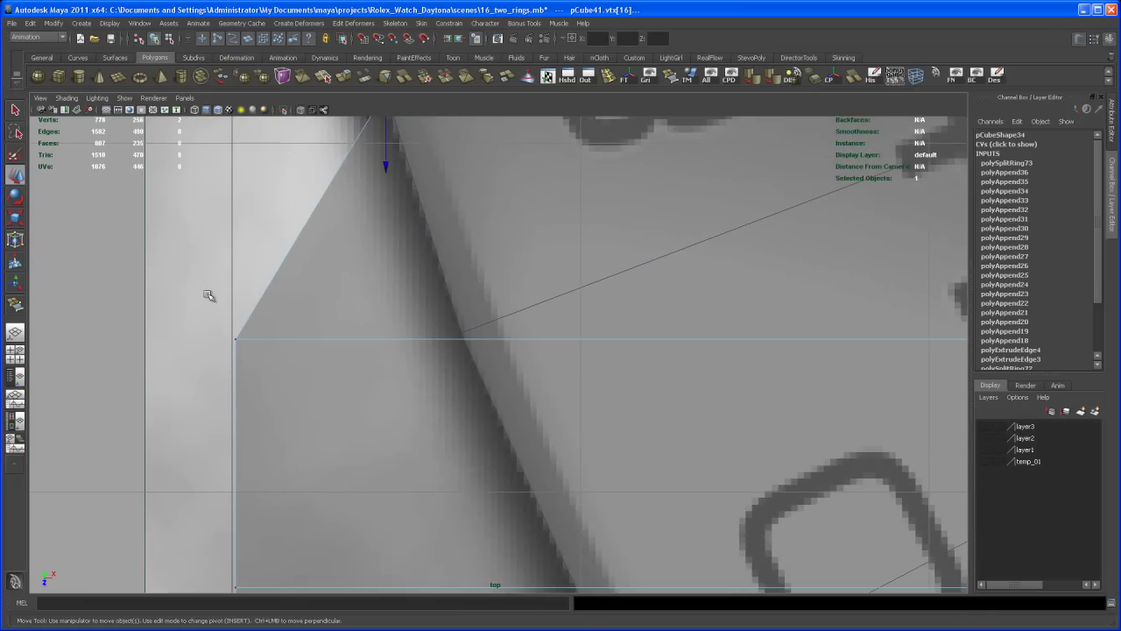
drag(196, 300, 536, 345)
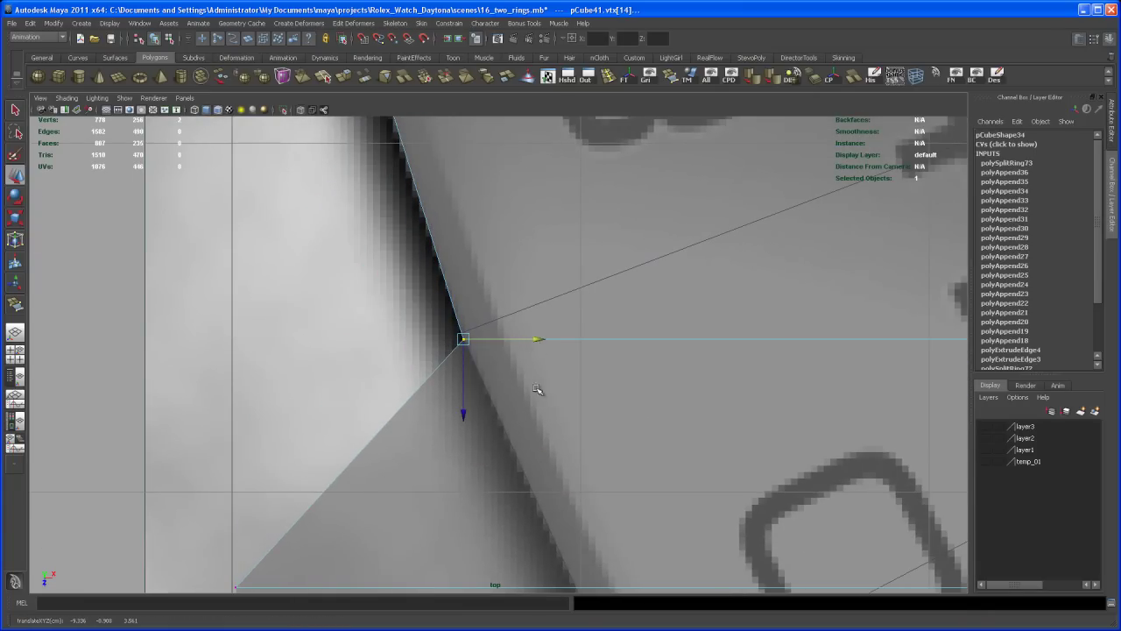
alt+middle_drag(563, 485, 503, 268)
scroll(495, 326, down, 3)
alt+middle_drag(493, 330, 393, 334)
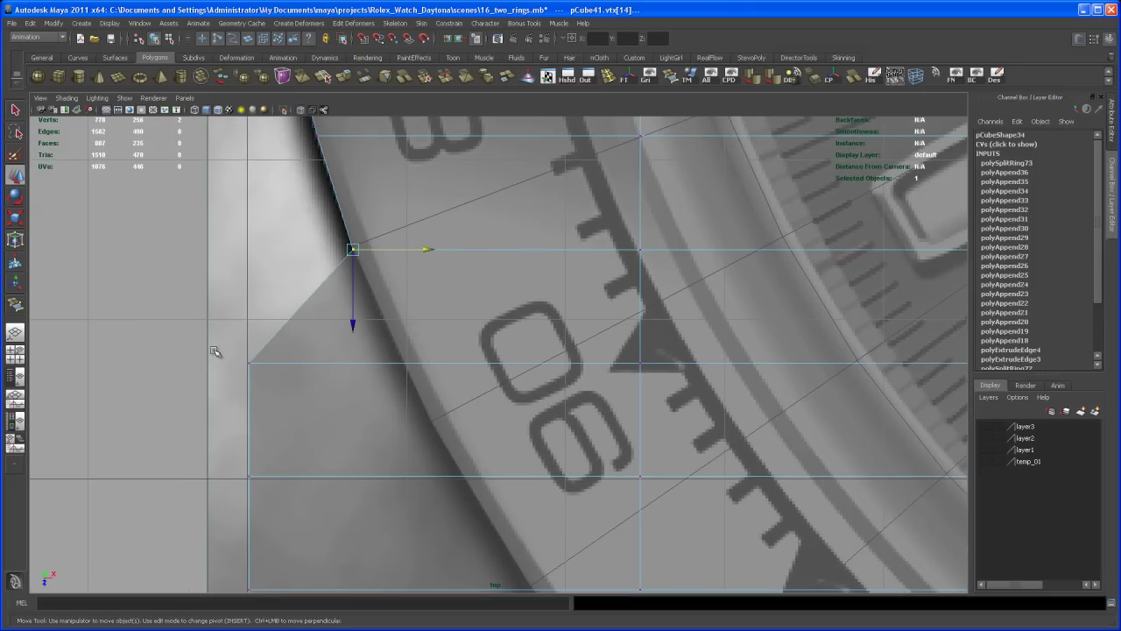
Step: Move the outer-side vertices of the sixth and seventh rows inward to follow the bezel's outer edge
drag(226, 351, 316, 410)
drag(325, 367, 477, 373)
alt+middle_drag(424, 457, 416, 289)
drag(199, 287, 303, 349)
drag(320, 304, 526, 308)
alt+middle_drag(499, 401, 483, 290)
alt+middle_drag(277, 364, 314, 258)
scroll(342, 298, down, 6)
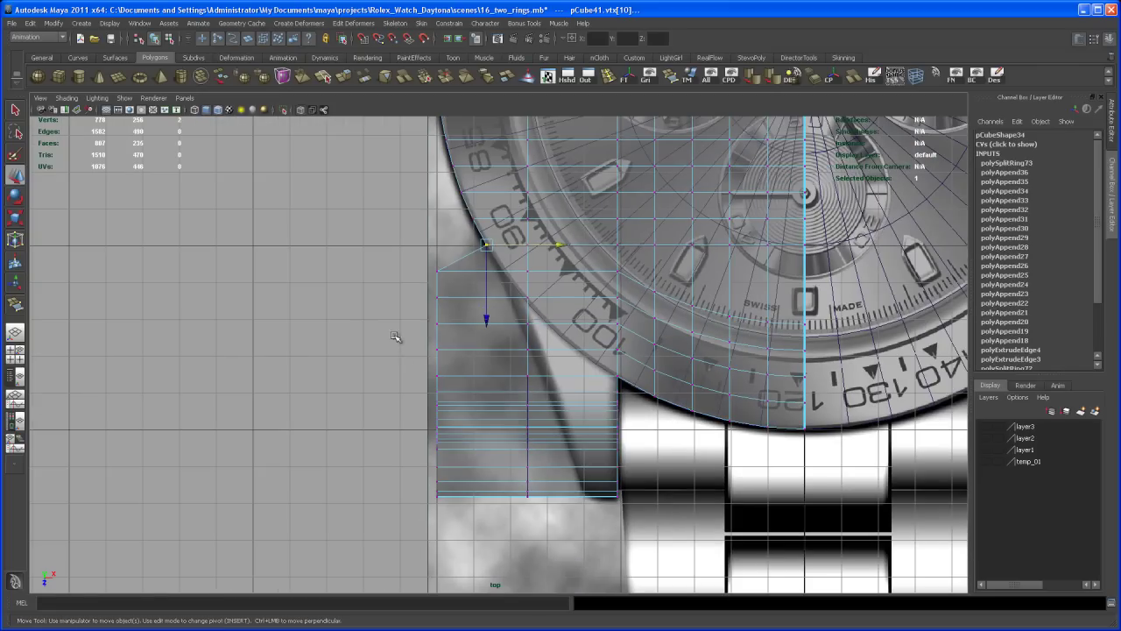
Step: Move all remaining outer-side vertices down to the lug tip inward together until the uppermost one meets the bezel's outer edge
drag(408, 249, 447, 540)
scroll(567, 537, up, 2)
alt+middle_drag(505, 414, 470, 408)
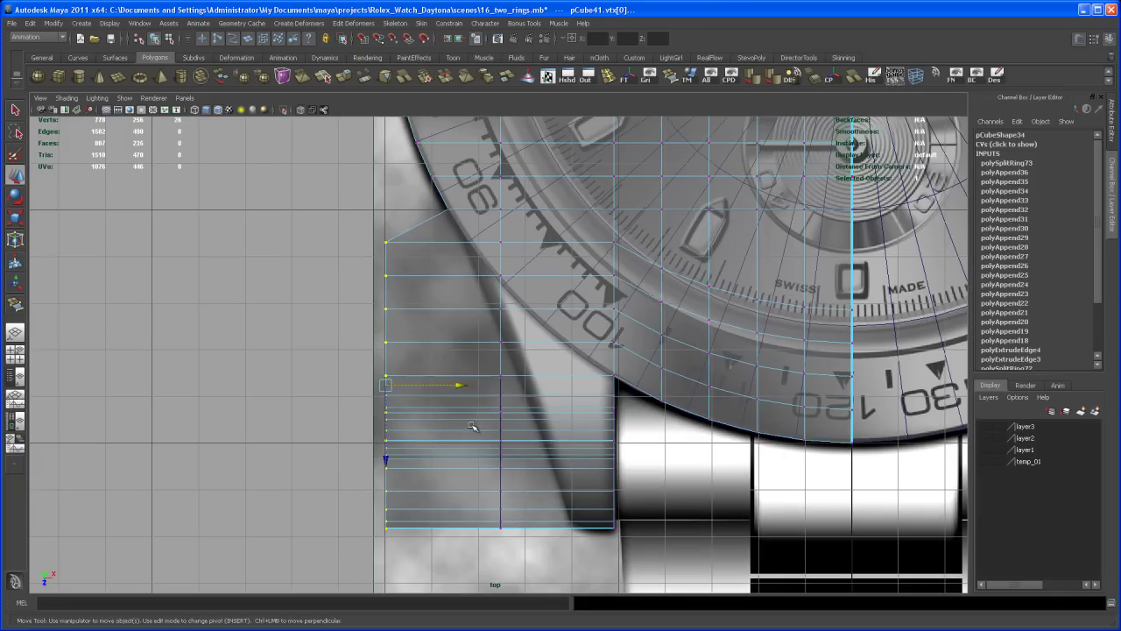
drag(459, 384, 527, 383)
scroll(520, 395, up, 8)
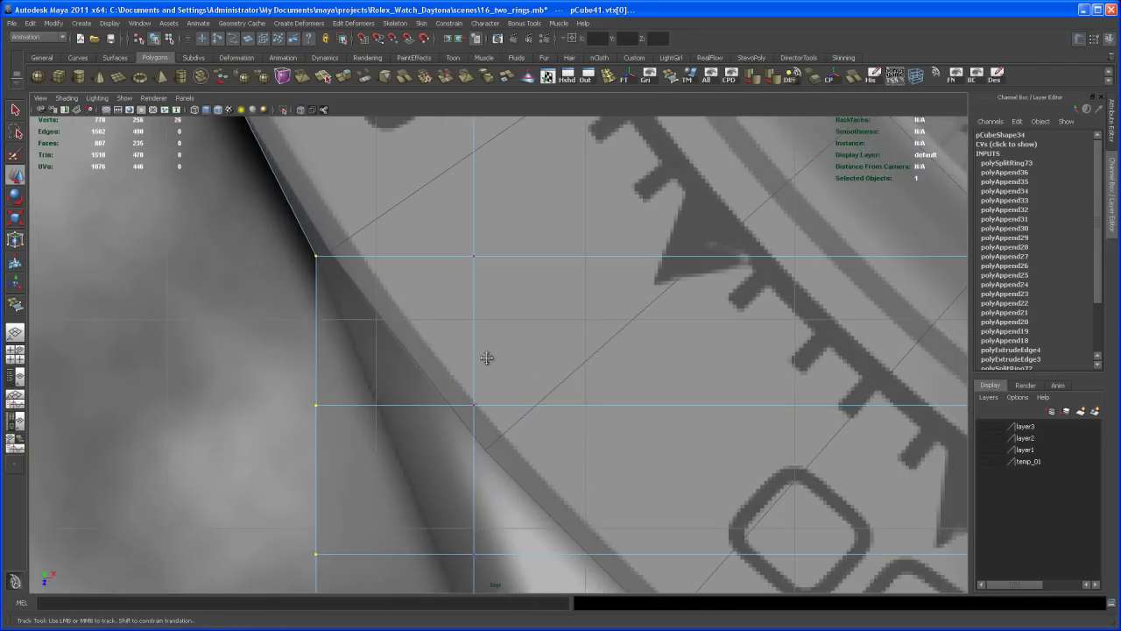
alt+middle_drag(487, 357, 604, 425)
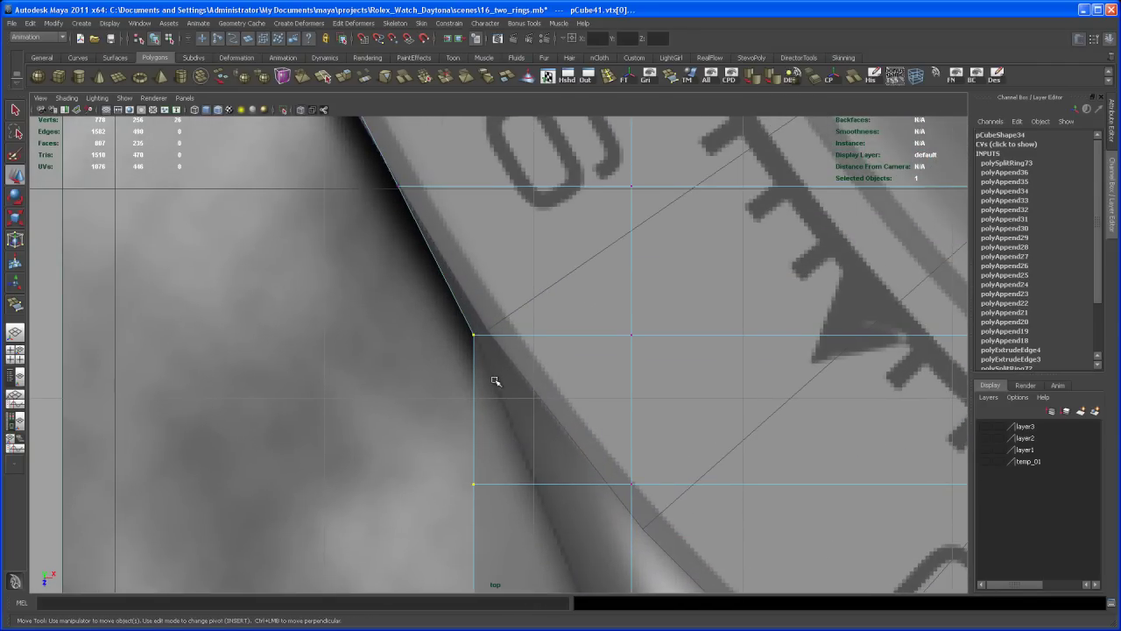
mouse_move(532, 426)
mouse_down()
mouse_move(543, 426)
mouse_move(531, 421)
mouse_up()
Step: Compare the lug's outer side with the tapered lug in the reference image
alt+right_drag(544, 418, 538, 384)
alt+middle_drag(537, 434, 516, 345)
alt+middle_drag(549, 501, 523, 396)
alt+middle_drag(533, 449, 493, 336)
alt+right_drag(507, 416, 488, 353)
alt+middle_drag(542, 427, 513, 400)
alt+middle_drag(506, 452, 518, 373)
scroll(517, 374, up, 2)
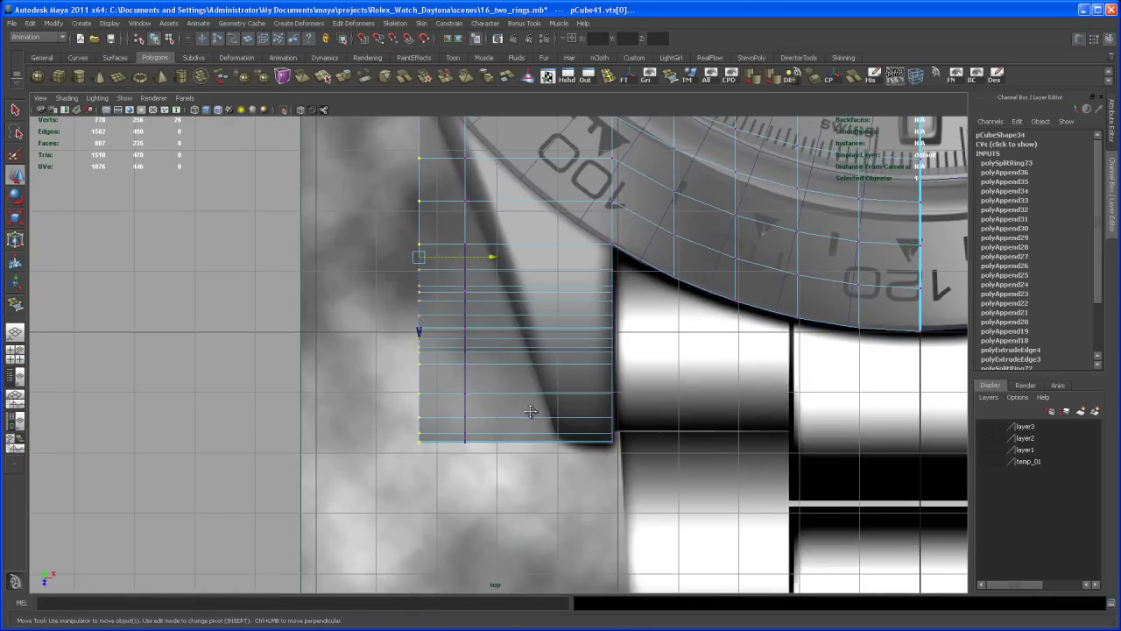
alt+middle_drag(493, 327, 481, 379)
Step: Delete the lengthwise edge loop running along the top of the block and lug, near the outer side, in the perspective view
key(space)
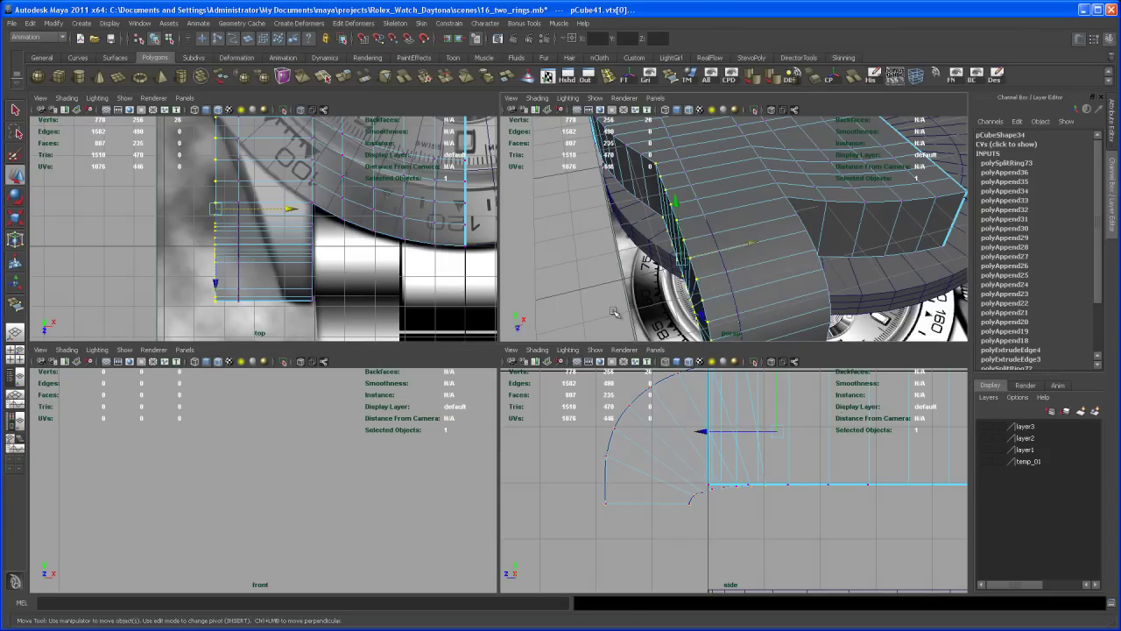
key(space)
alt+drag(579, 418, 580, 346)
key(q)
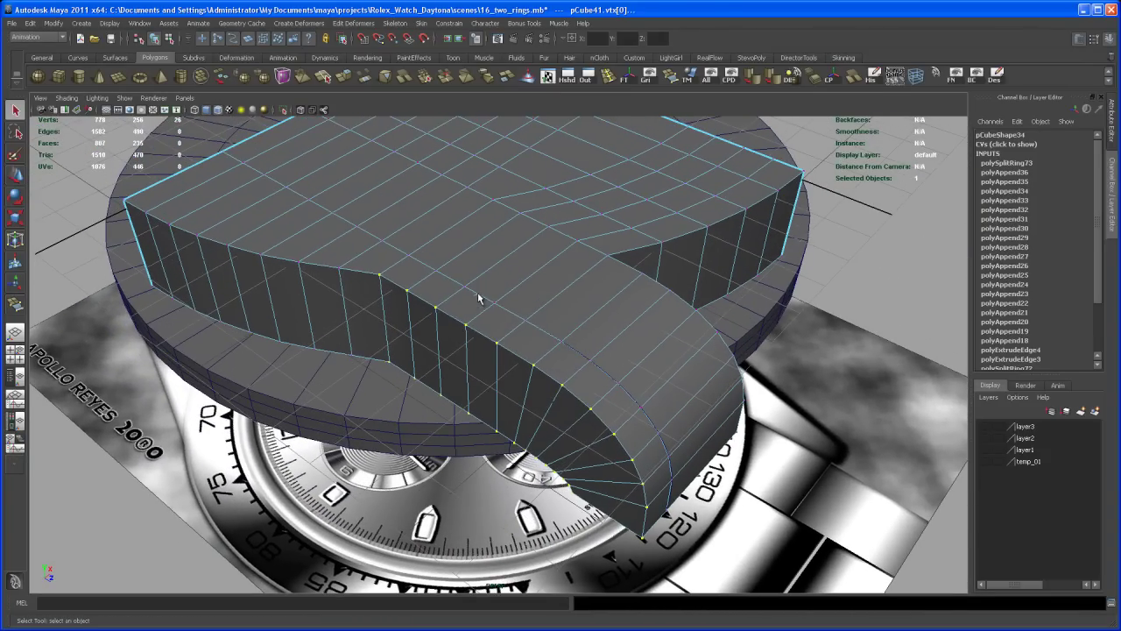
mouse_move(479, 291)
right_down()
mouse_move(479, 267)
mouse_move(480, 289)
right_up()
click(830, 282)
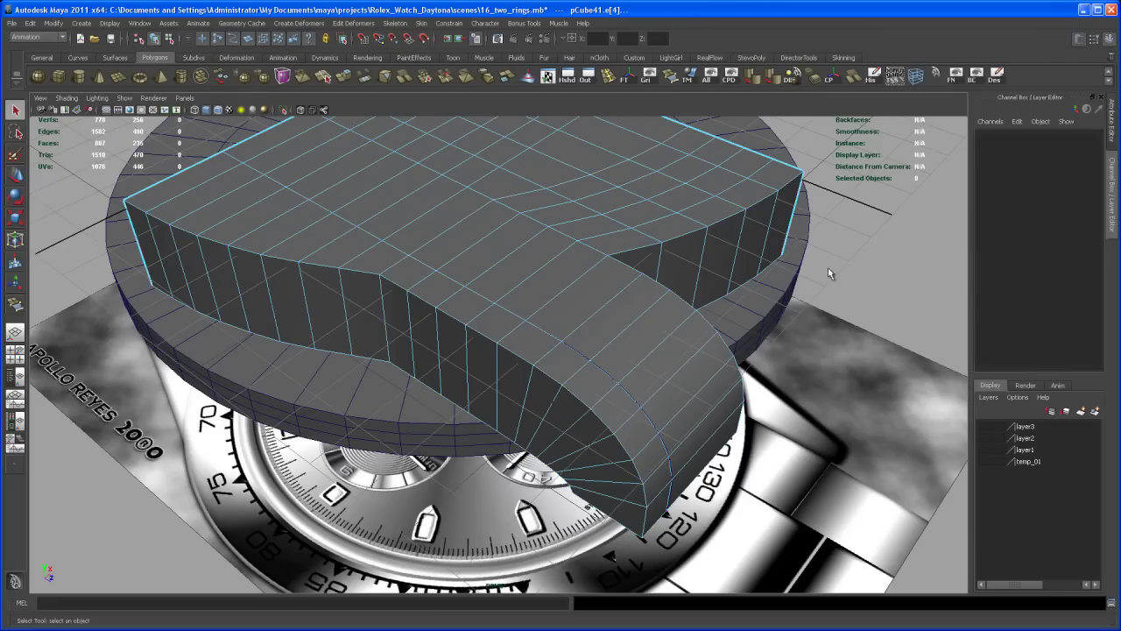
click(479, 296)
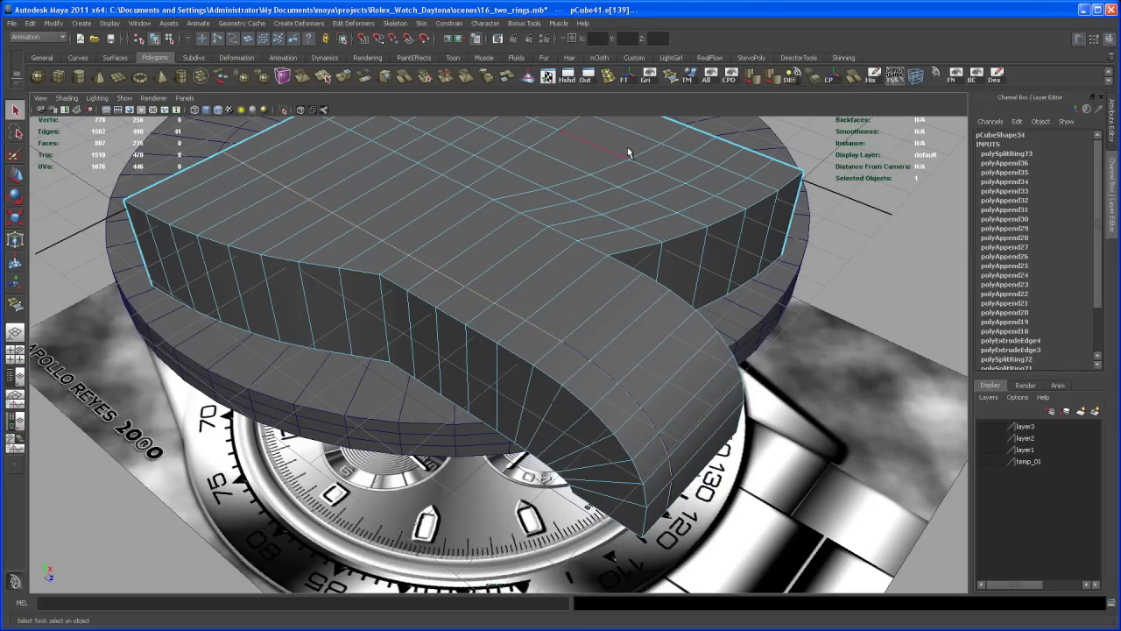
key(Delete)
key(w)
Step: Select the lug's vertices below the row where it meets the bezel, down to the tip, in the top view and apply a lattice deformer
alt+drag(784, 396, 706, 385)
alt+drag(449, 313, 531, 388)
key(space)
key(space)
scroll(533, 354, down, 3)
alt+middle_drag(532, 354, 475, 354)
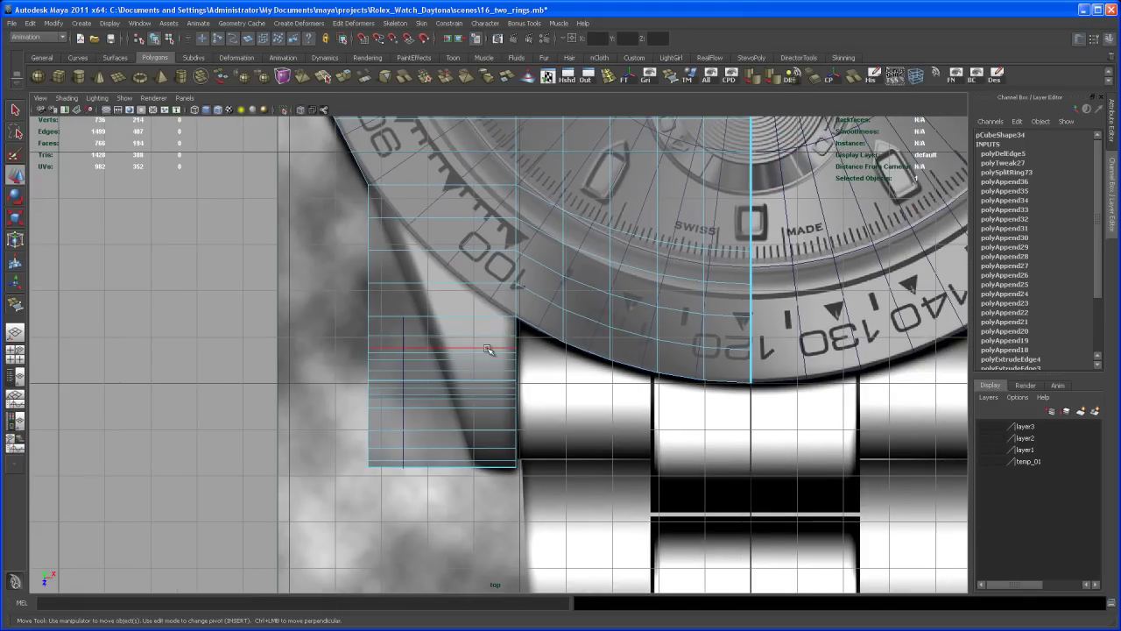
right_drag(476, 352, 453, 347)
alt+middle_drag(454, 346, 463, 366)
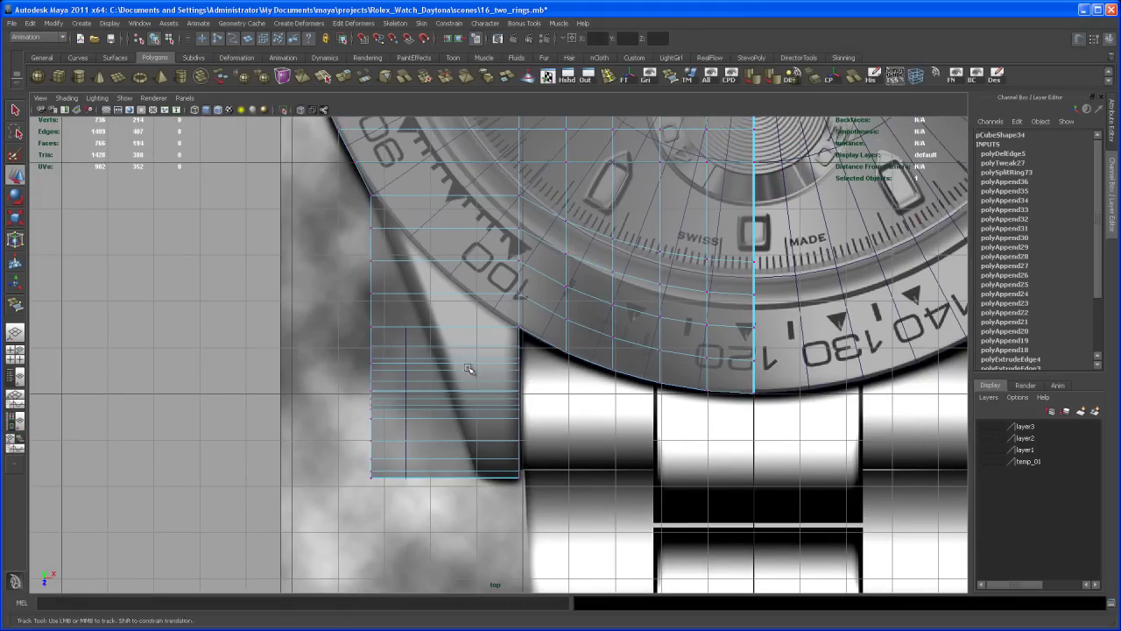
drag(342, 217, 531, 526)
alt+middle_drag(533, 473, 611, 474)
alt+right_drag(612, 474, 689, 538)
alt+middle_drag(656, 509, 604, 512)
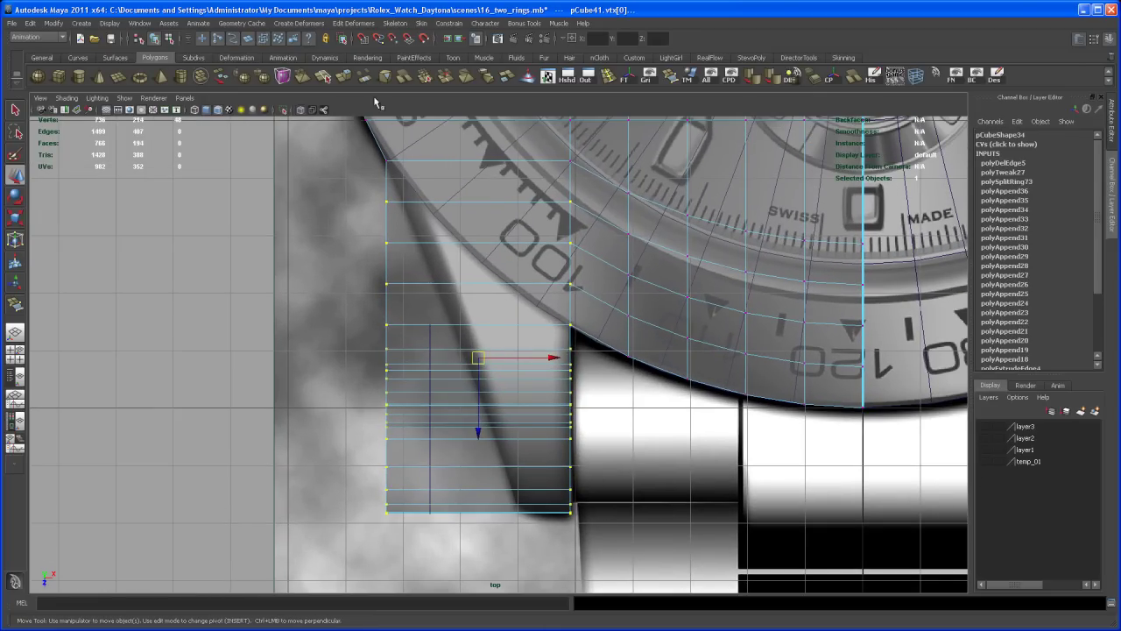
click(63, 38)
click(52, 46)
click(299, 23)
click(303, 55)
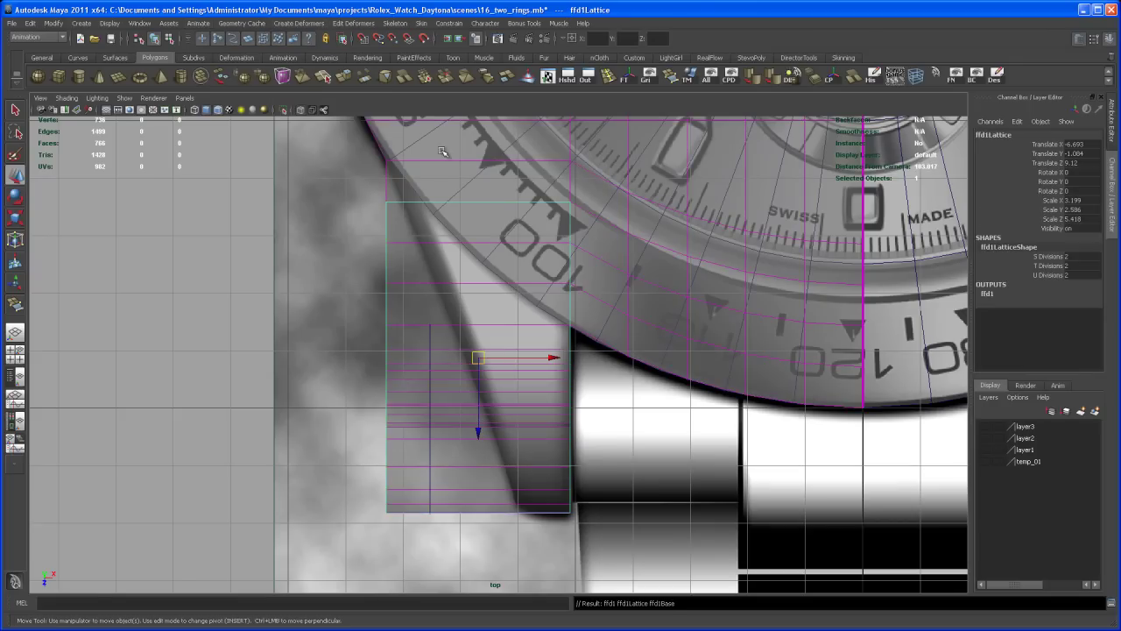
Step: Try S Divisions values of 5 and 4 on the lug's lattice and return the setting to 2
click(1053, 258)
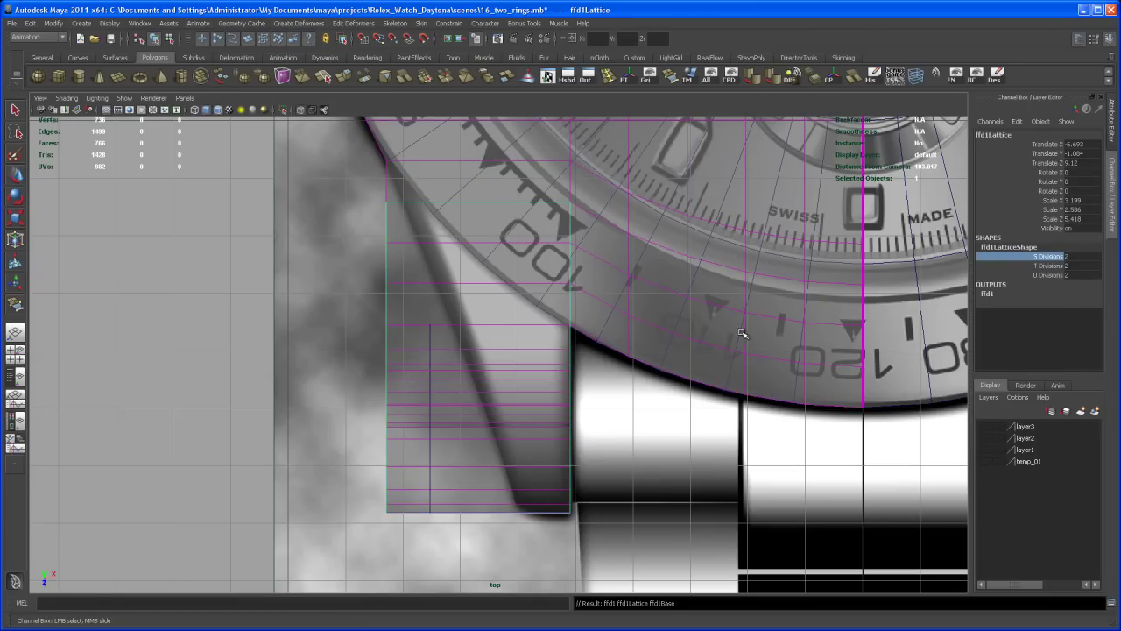
middle_drag(742, 333, 761, 340)
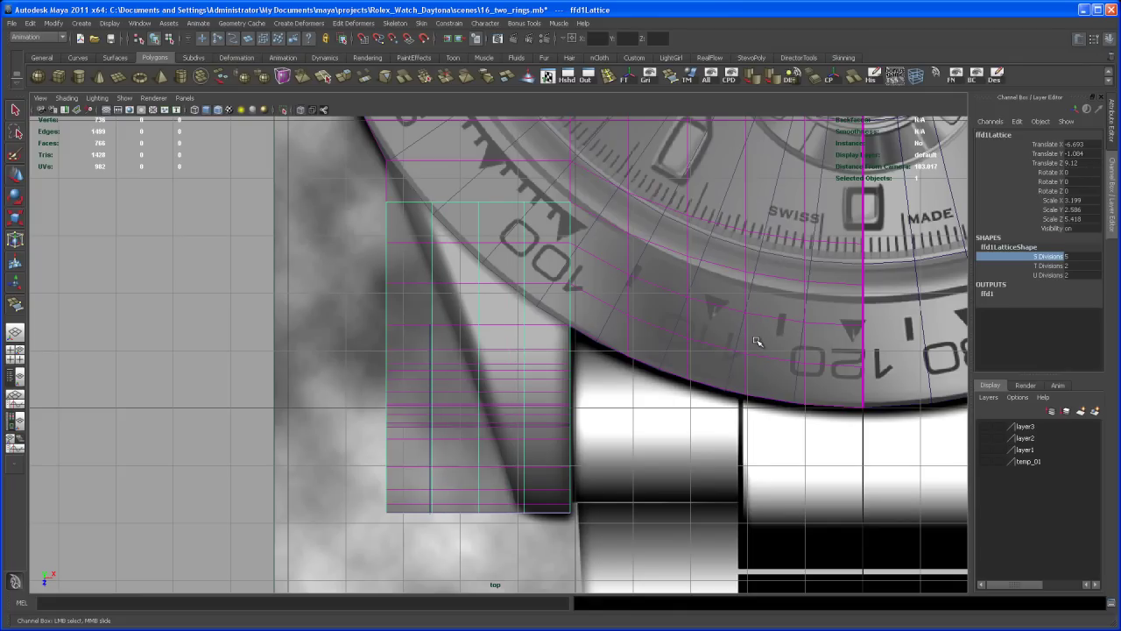
middle_drag(756, 339, 745, 335)
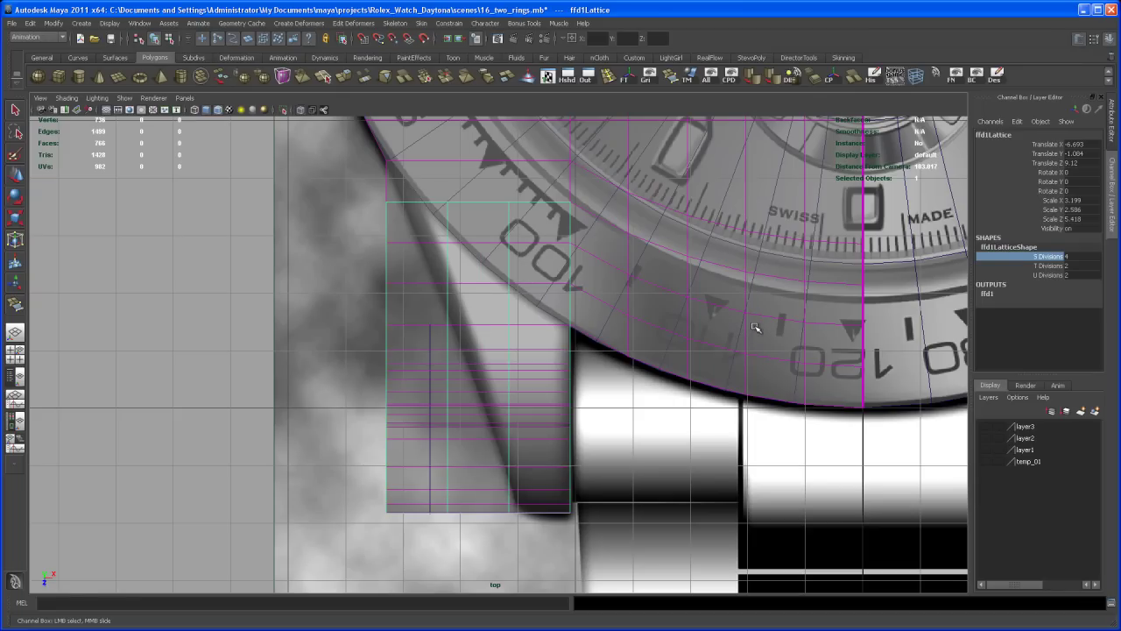
middle_drag(754, 323, 745, 318)
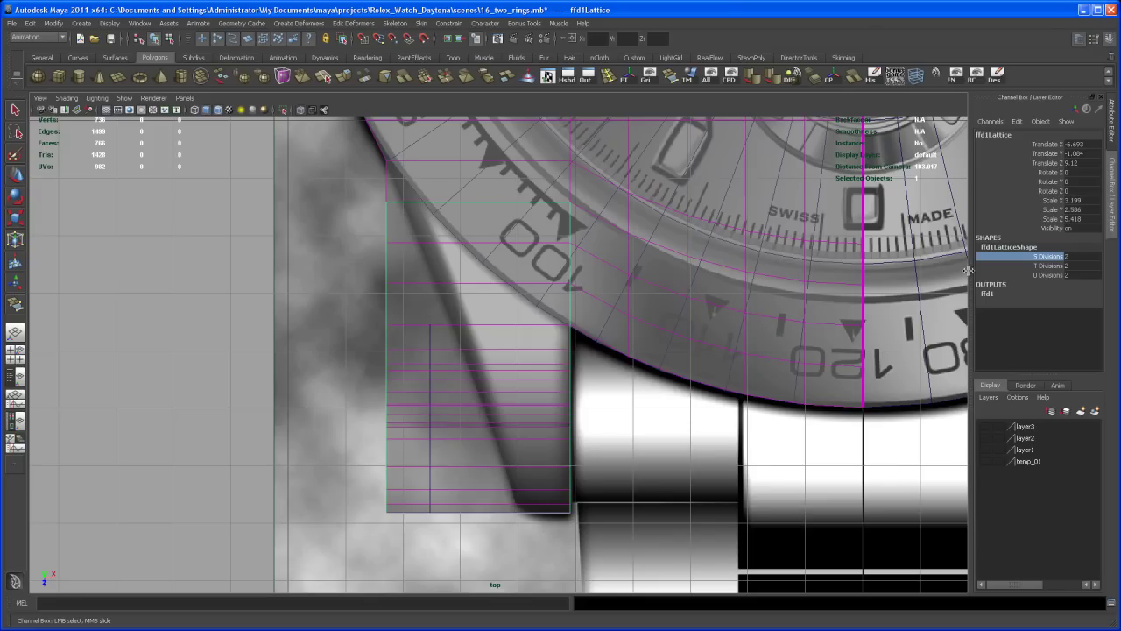
Step: Set the lattice's U Divisions to 7 and check the lattice cage around the lug in the perspective view
click(1051, 275)
middle_drag(762, 354, 783, 358)
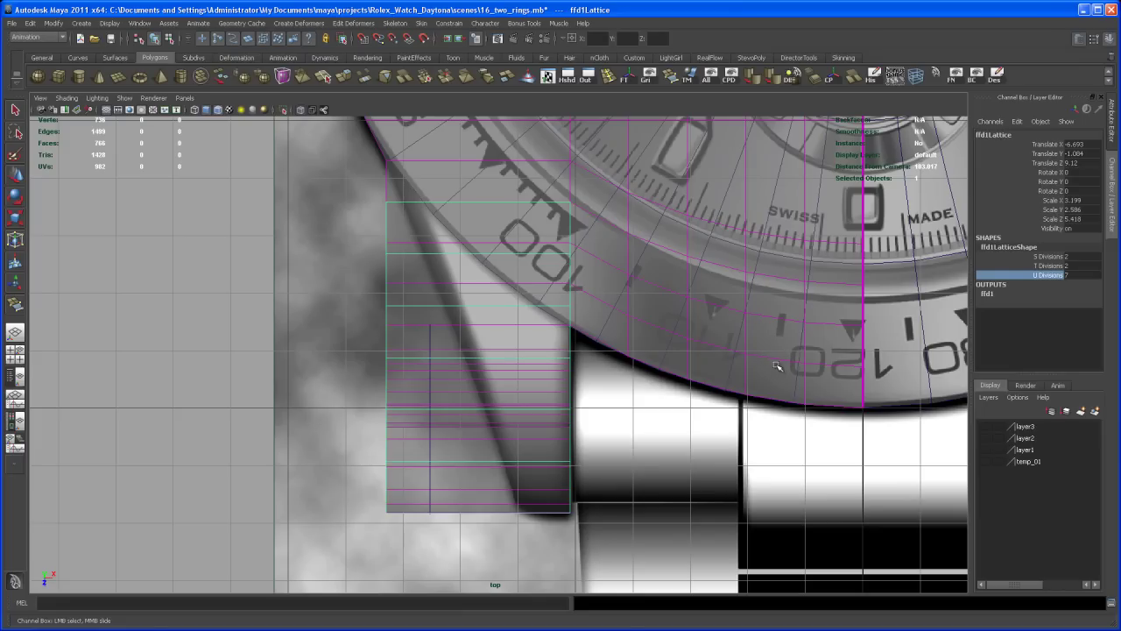
alt+middle_drag(689, 355, 732, 345)
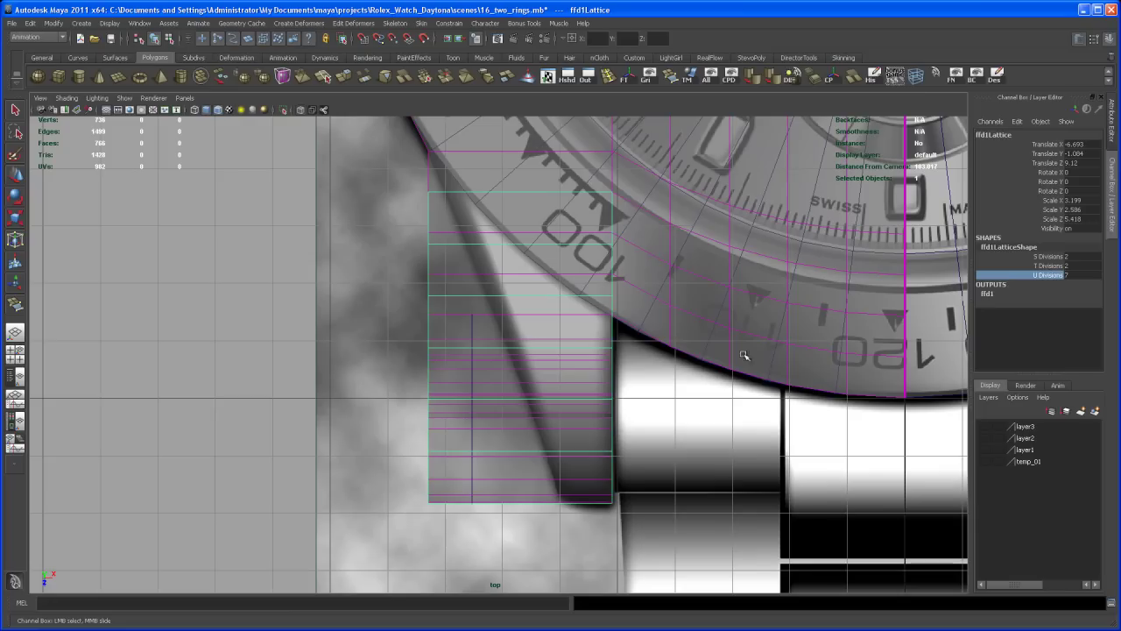
alt+middle_drag(474, 228, 448, 251)
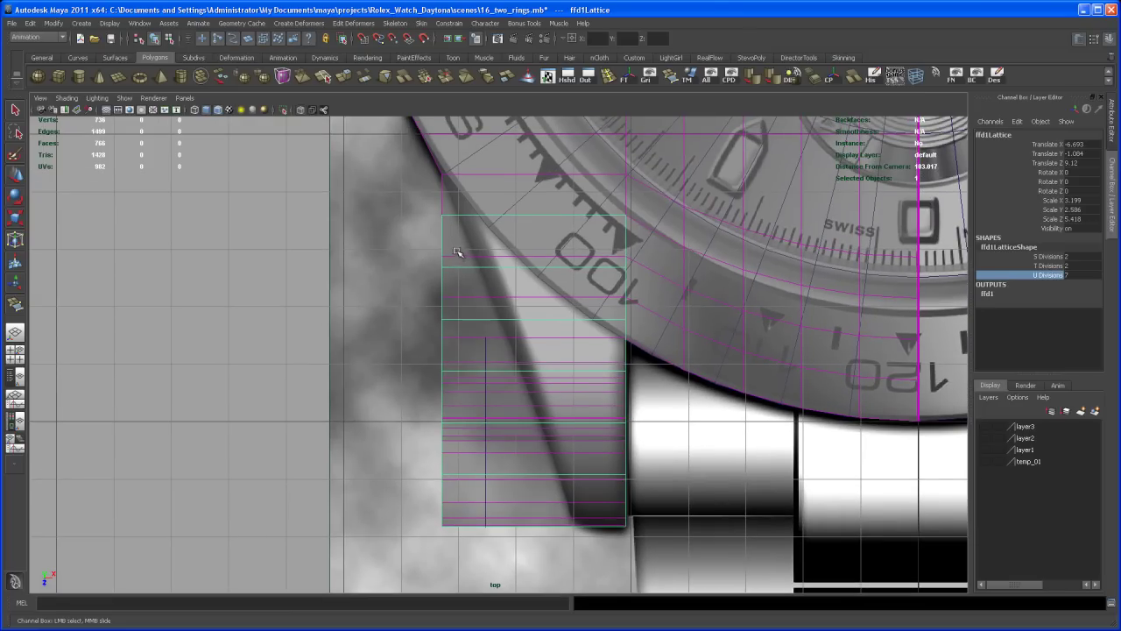
key(space)
key(space)
alt+drag(723, 349, 745, 365)
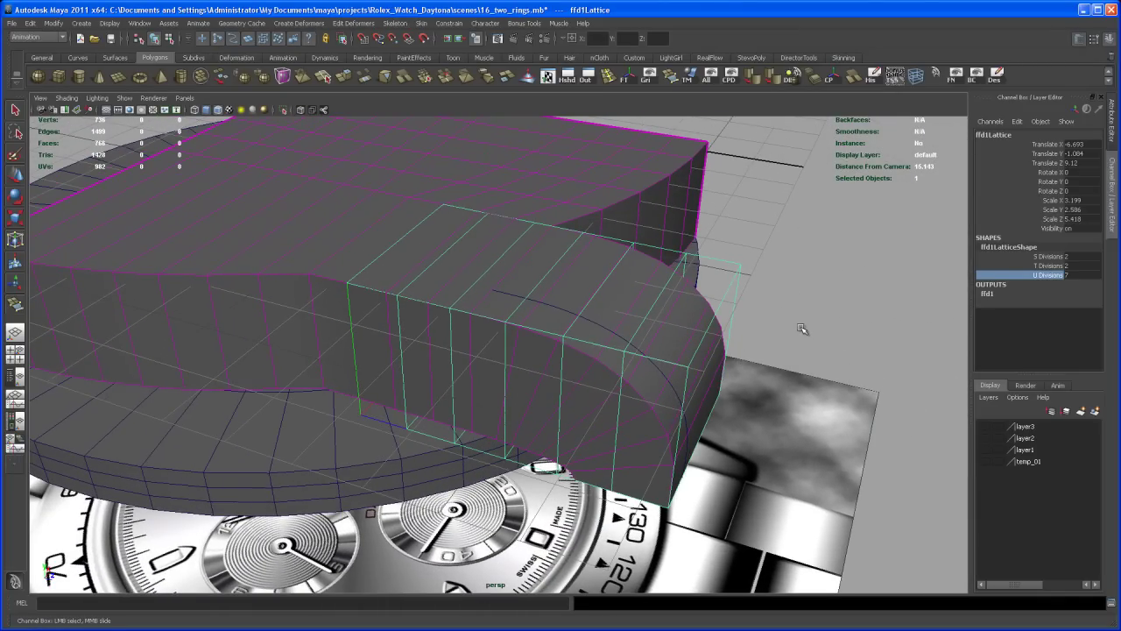
alt+drag(815, 315, 746, 345)
alt+right_drag(746, 344, 770, 374)
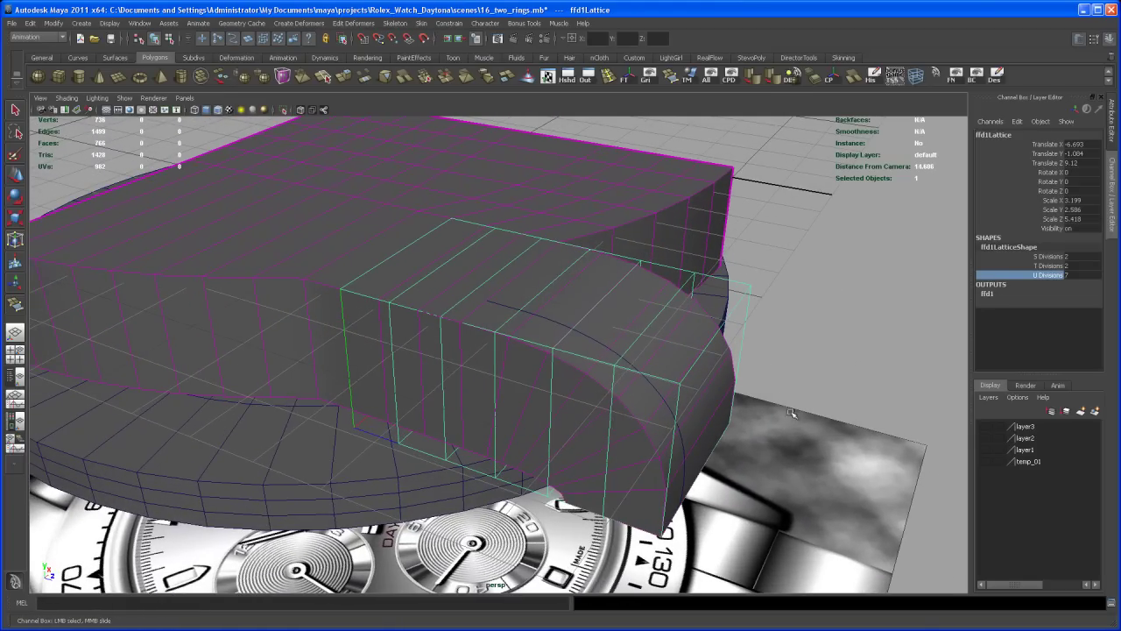